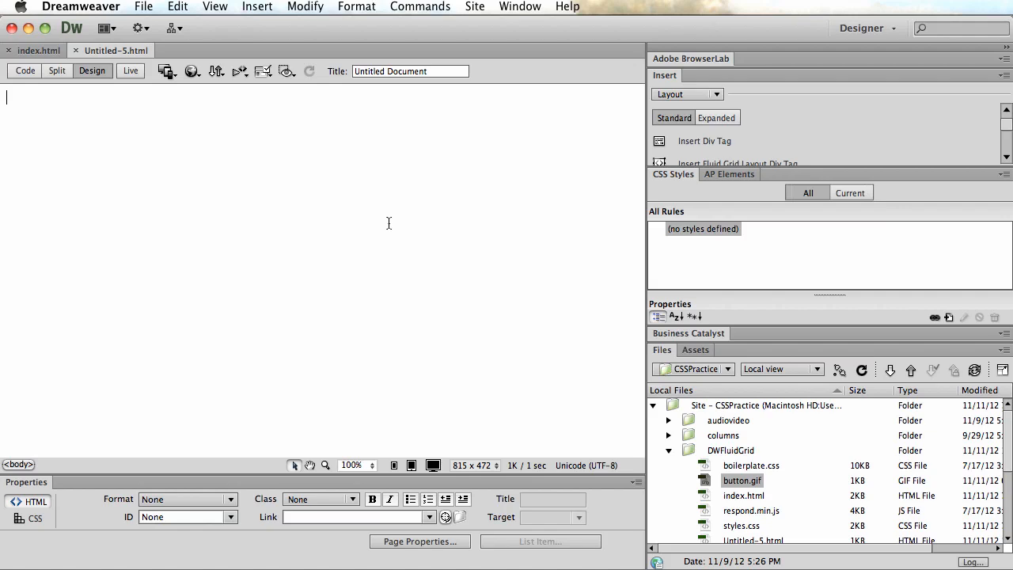
Insert an AP Div layout object into the blank page
left_click(255, 8)
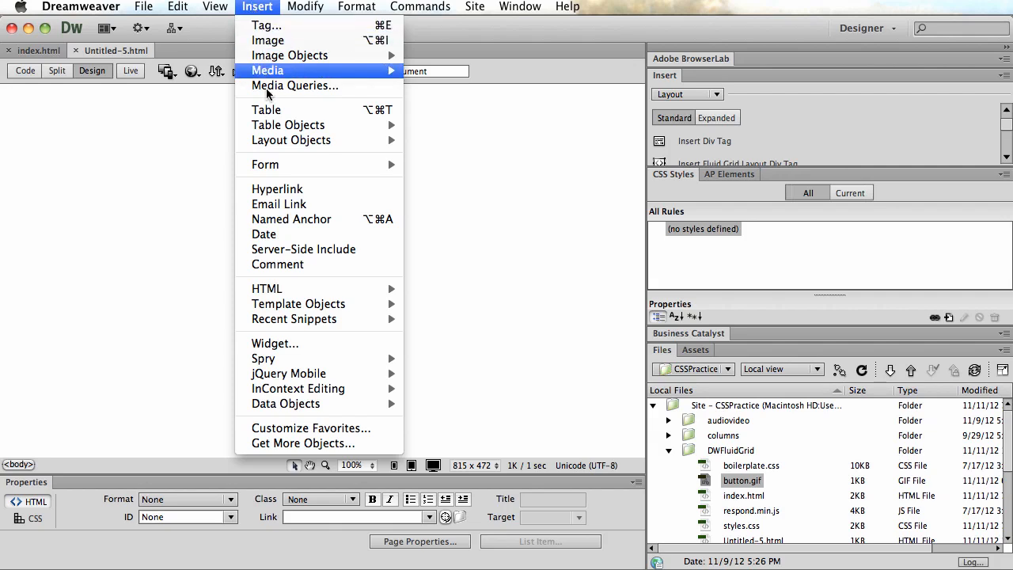
mouse_move(273, 141)
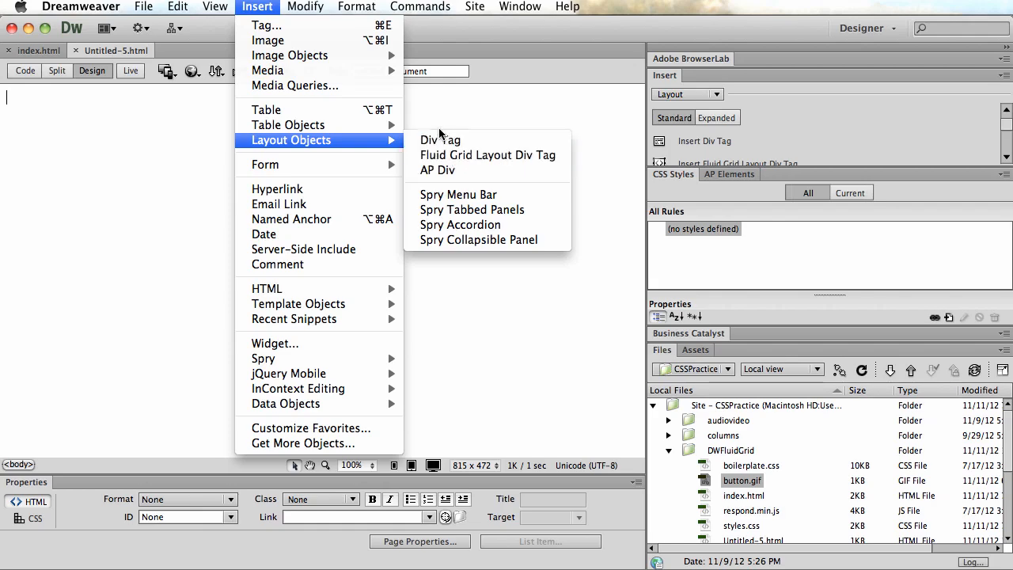
left_click(448, 174)
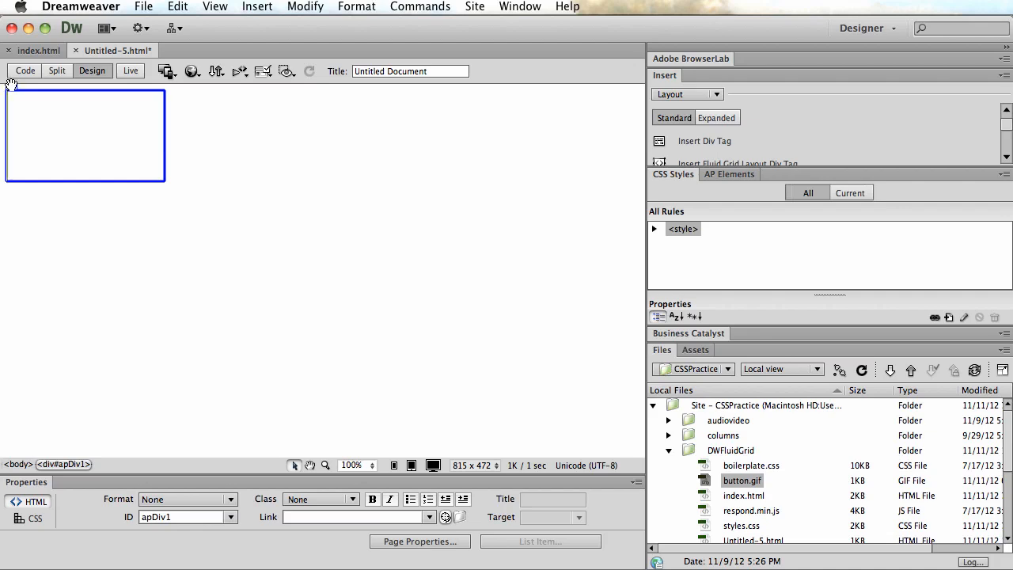
Move the AP Div around the page and leave it about 43 px from the left and 19 px from the top
left_click_drag(10, 84, 65, 122)
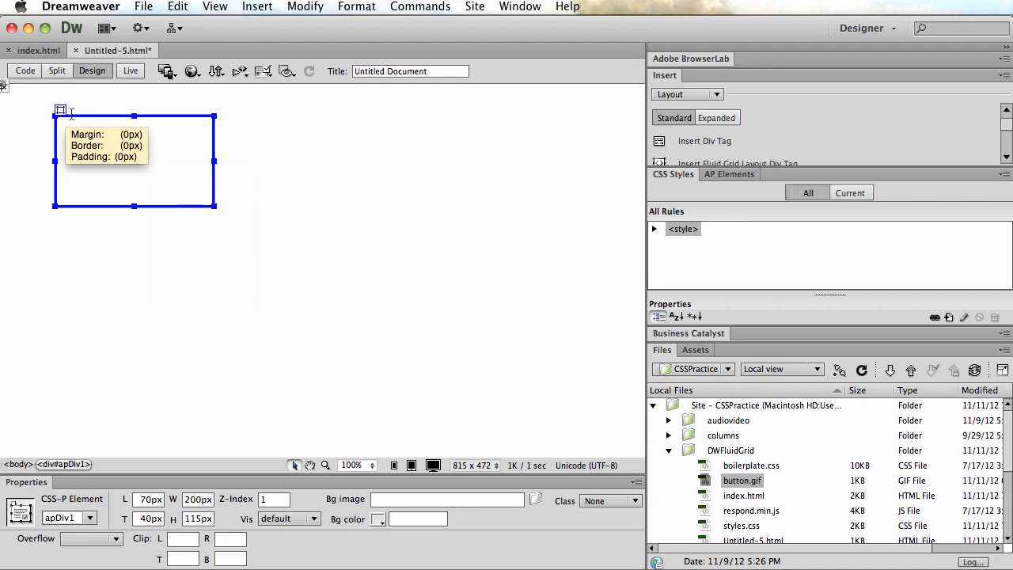
left_click_drag(60, 120, 105, 175)
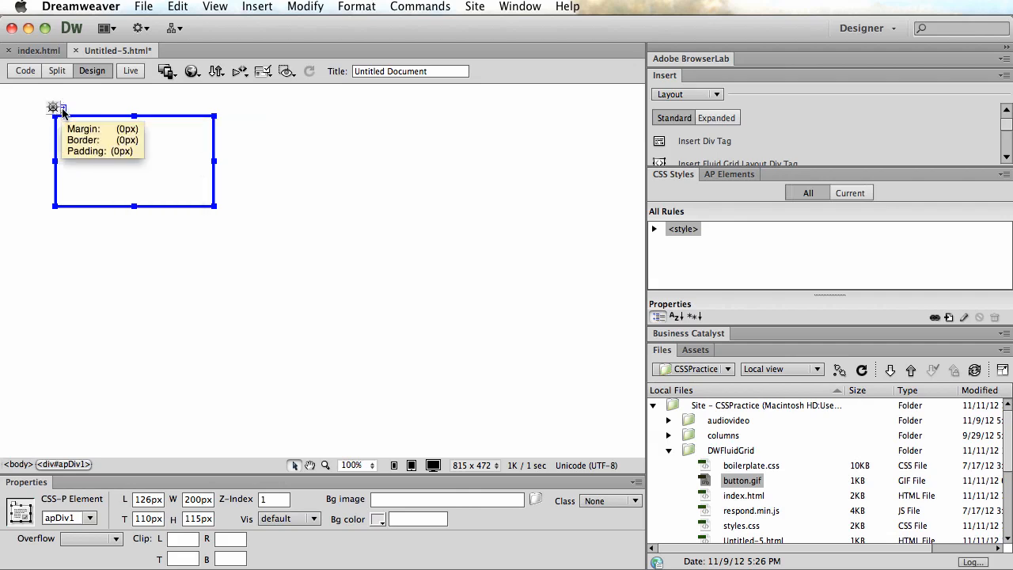
mouse_move(59, 109)
left_mouse_down()
mouse_move(261, 121)
mouse_move(29, 76)
mouse_move(11, 89)
mouse_move(212, 93)
mouse_move(68, 91)
left_mouse_up()
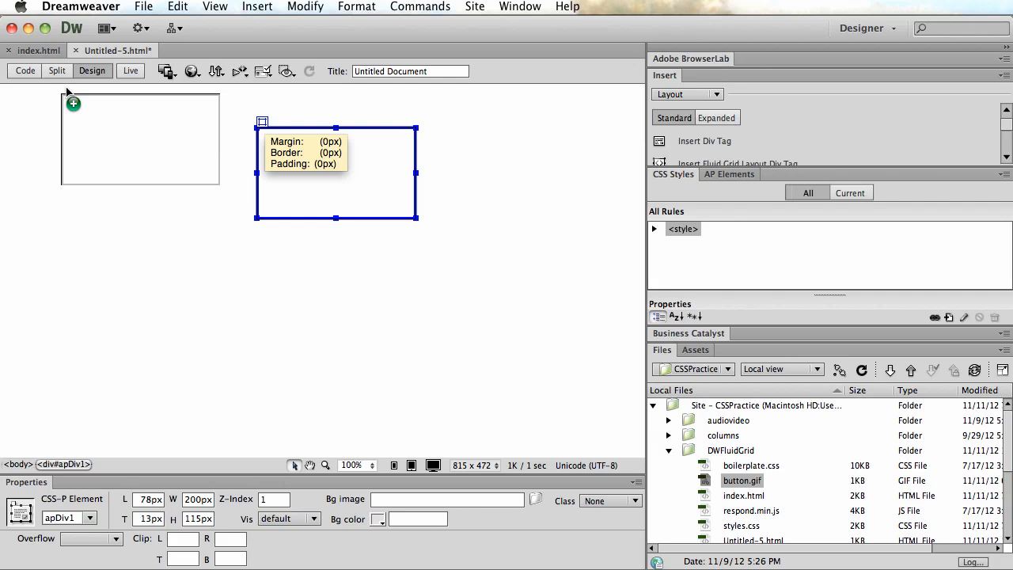
left_click_drag(67, 92, 68, 92)
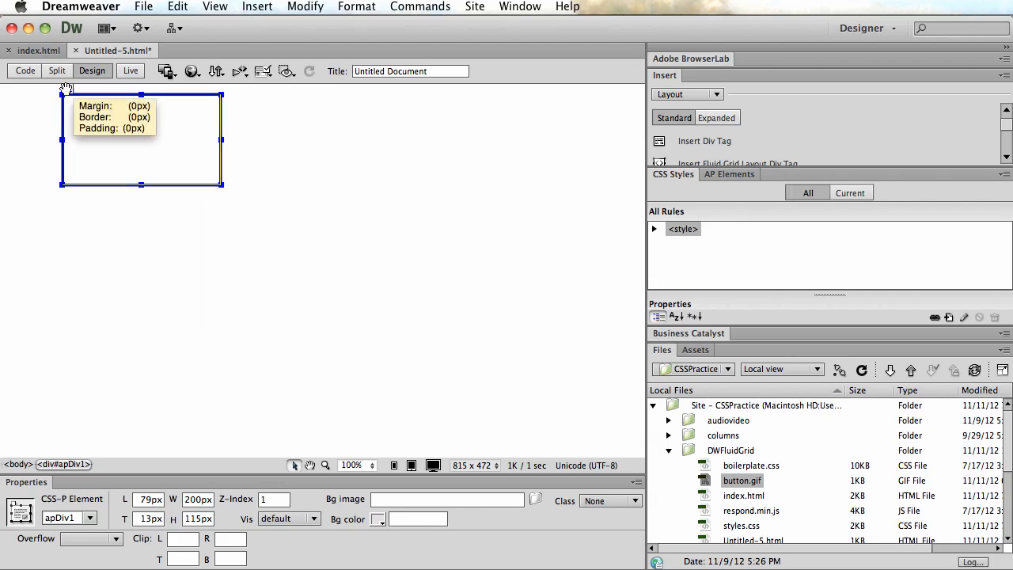
left_click_drag(66, 88, 36, 97)
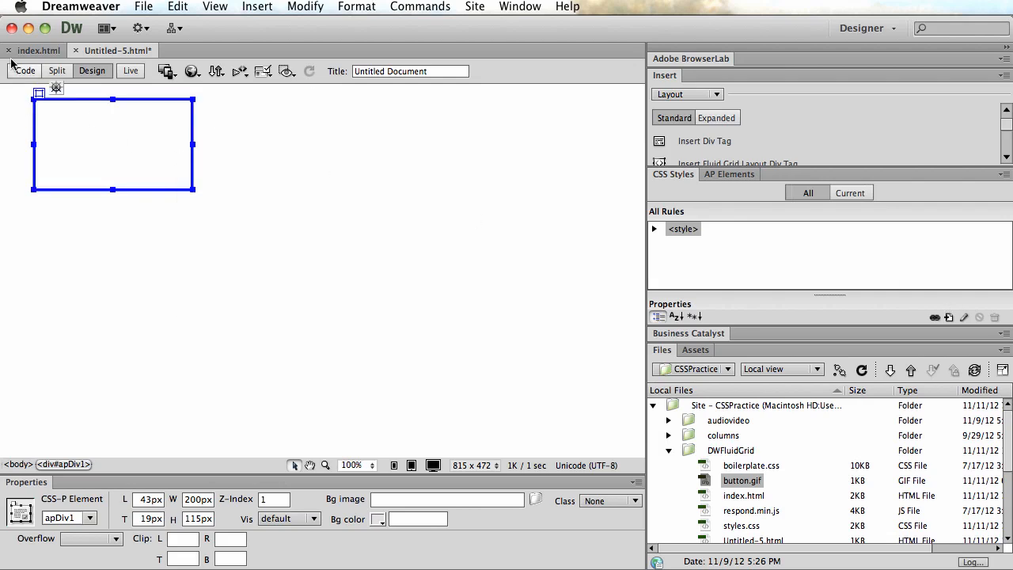
Examine the #apDiv1 rule in the page's source code, including its absolute position, z-index, left and top properties
left_click(40, 79)
left_click(174, 223)
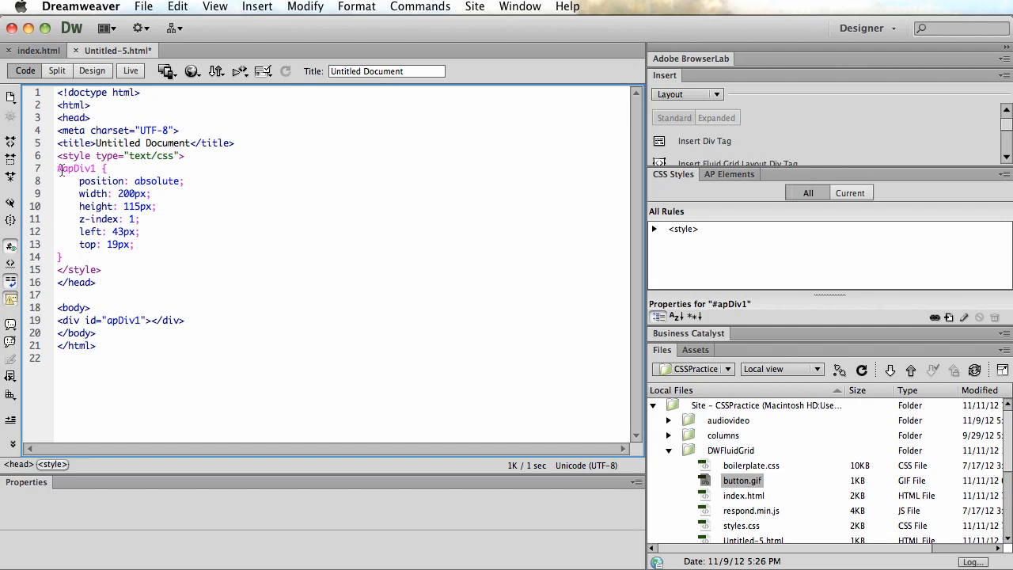
left_click_drag(58, 168, 96, 168)
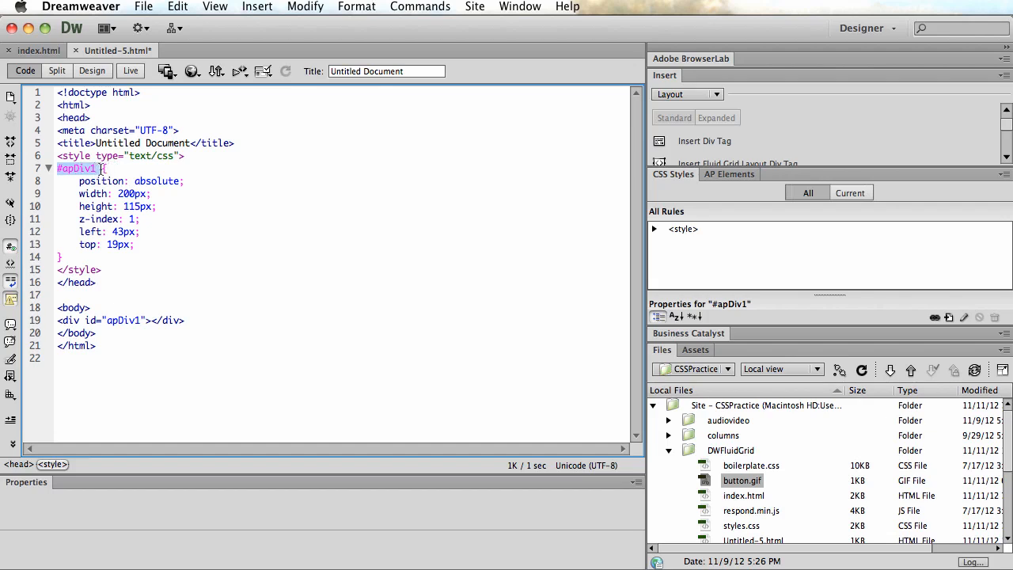
left_click(104, 169)
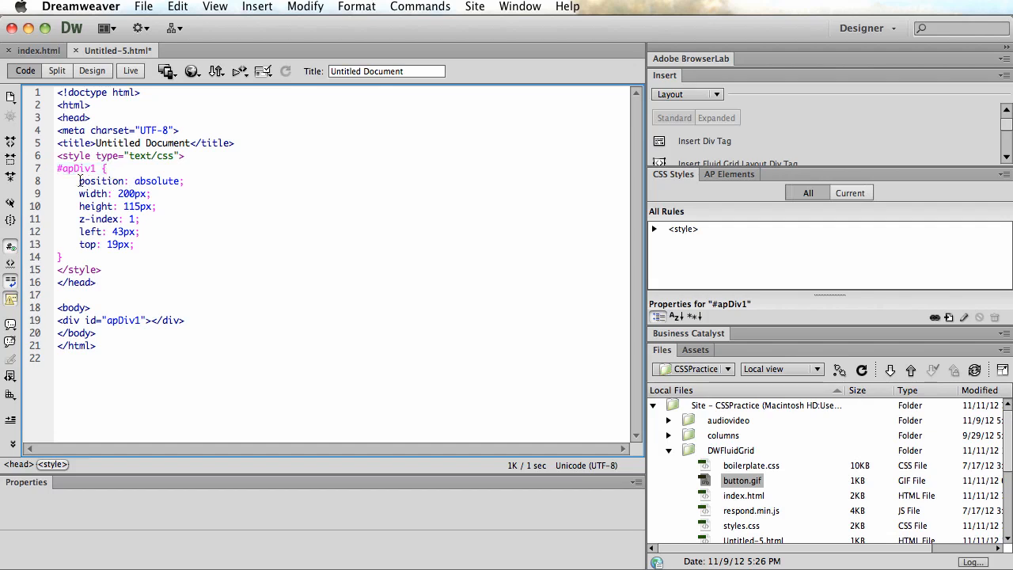
left_click_drag(79, 181, 185, 181)
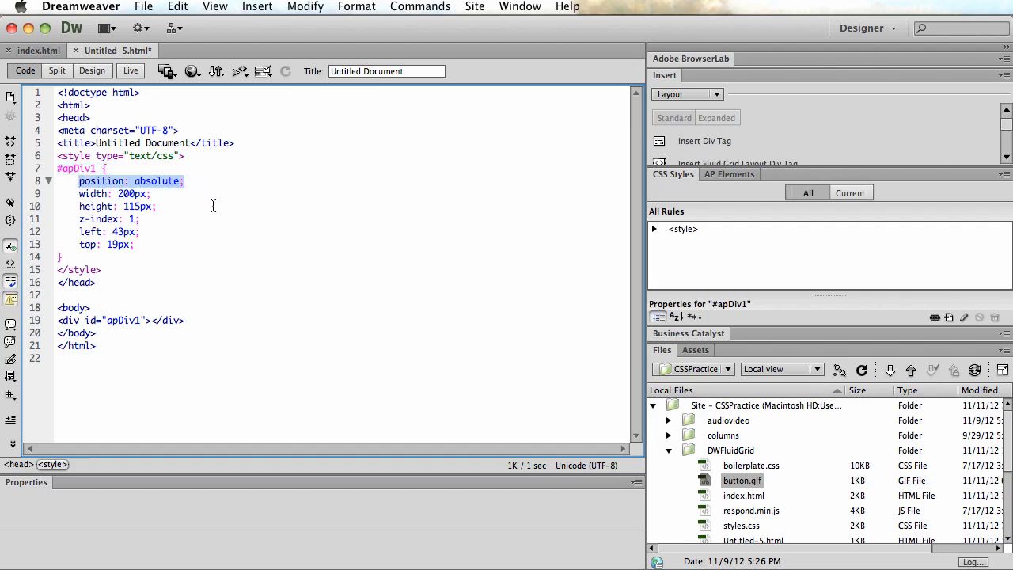
left_click(213, 206)
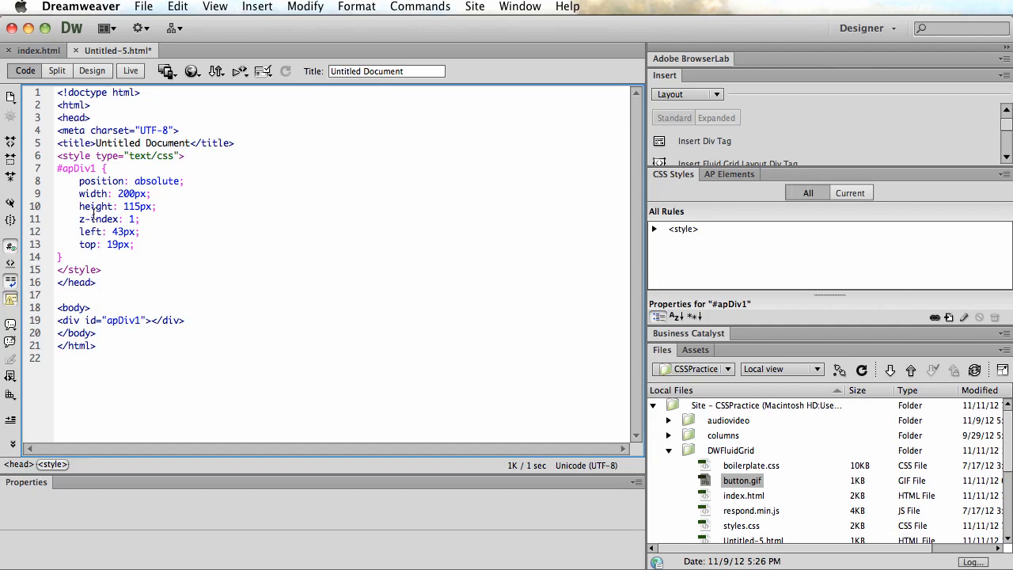
left_click_drag(78, 219, 136, 243)
left_click(80, 231)
Return to the design view and resize the AP Div into a wide banner about 710 px wide and 69 px high
left_click(84, 72)
left_click(43, 140)
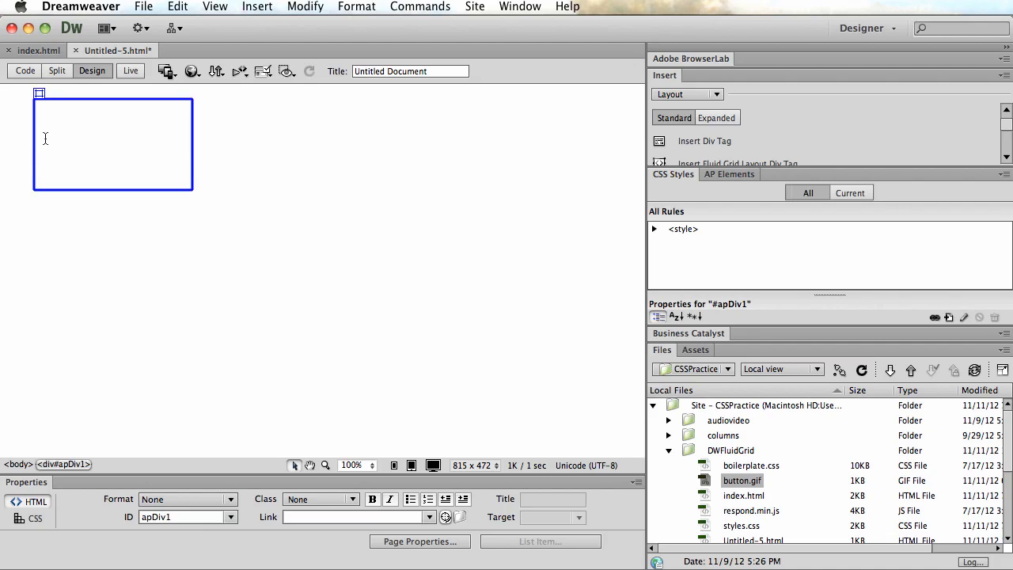
left_click(200, 150)
left_click(193, 144)
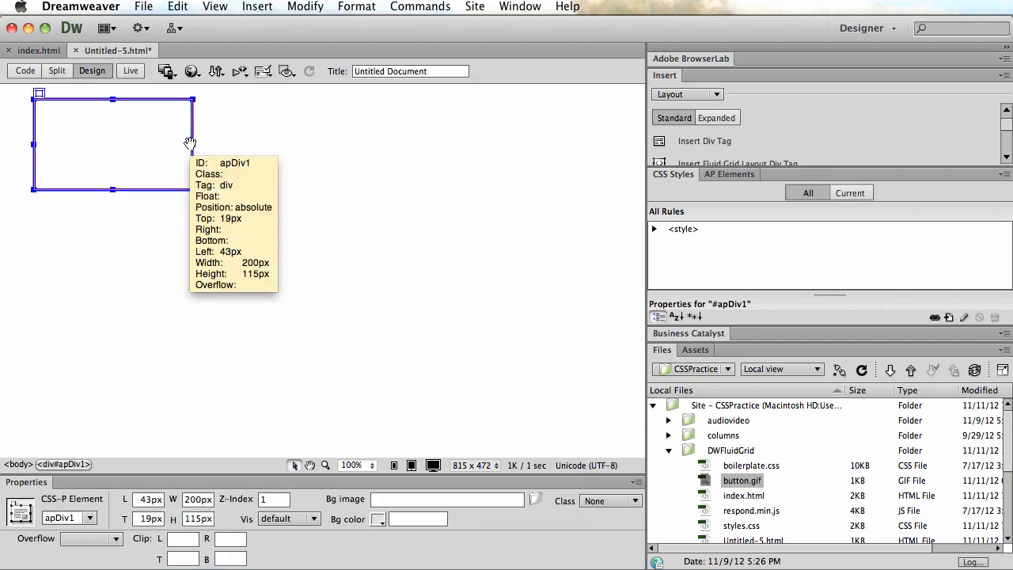
left_click_drag(193, 145, 444, 145)
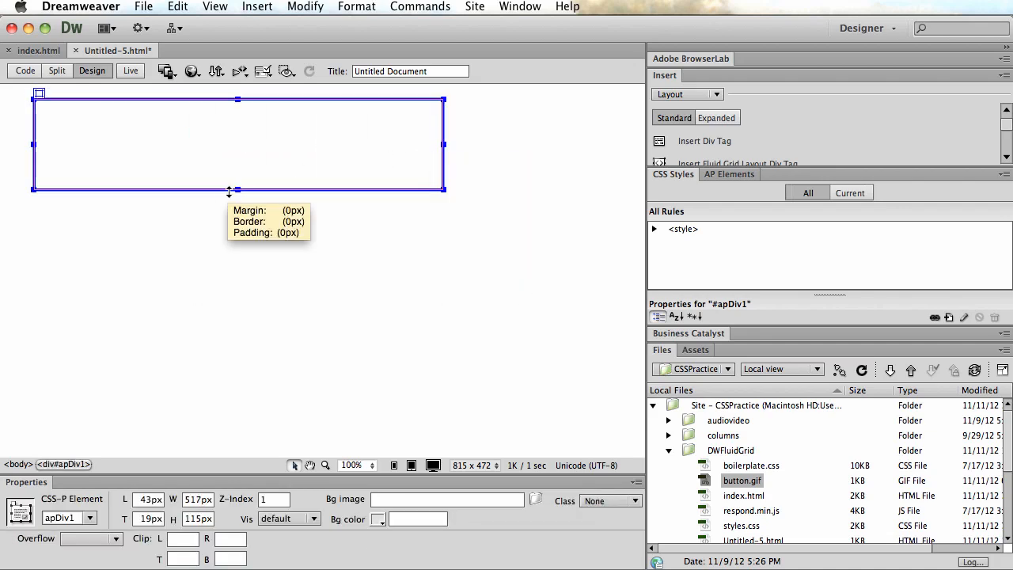
left_click_drag(238, 189, 241, 152)
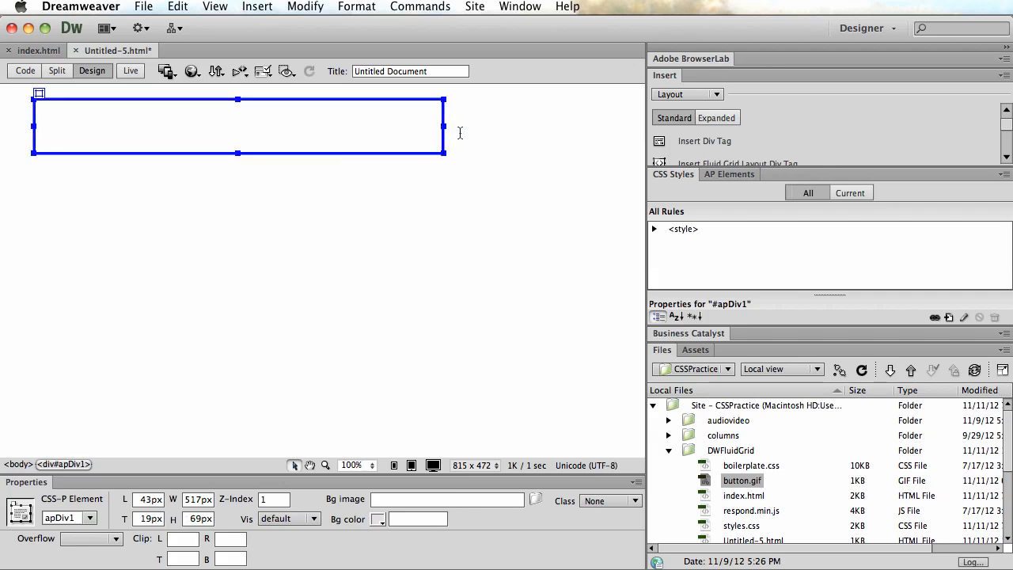
left_click_drag(443, 125, 597, 123)
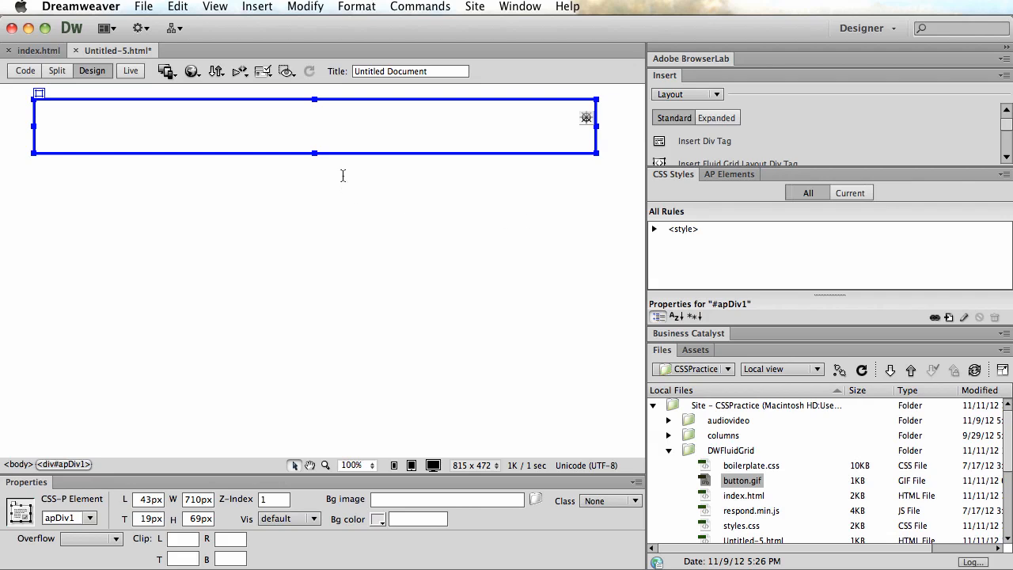
Edit the #apDiv1 CSS rule to give the banner a background color of #003
left_click(654, 229)
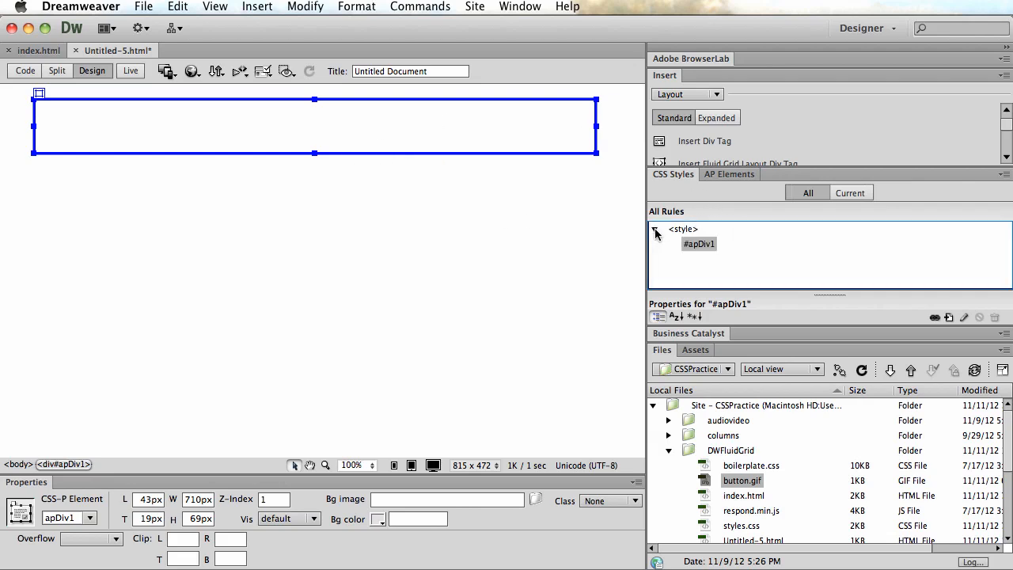
double_click(703, 245)
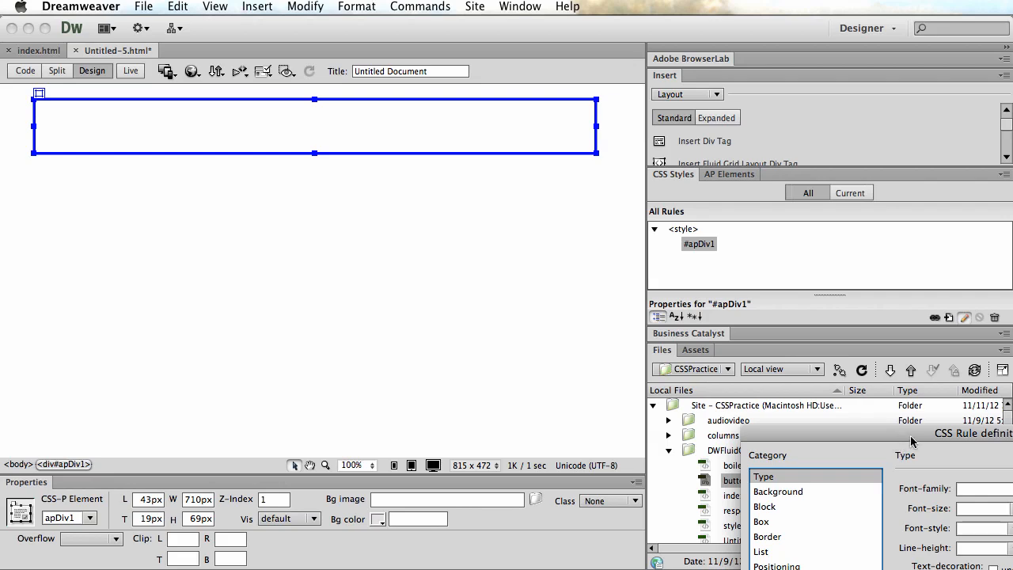
left_click_drag(914, 443, 819, 359)
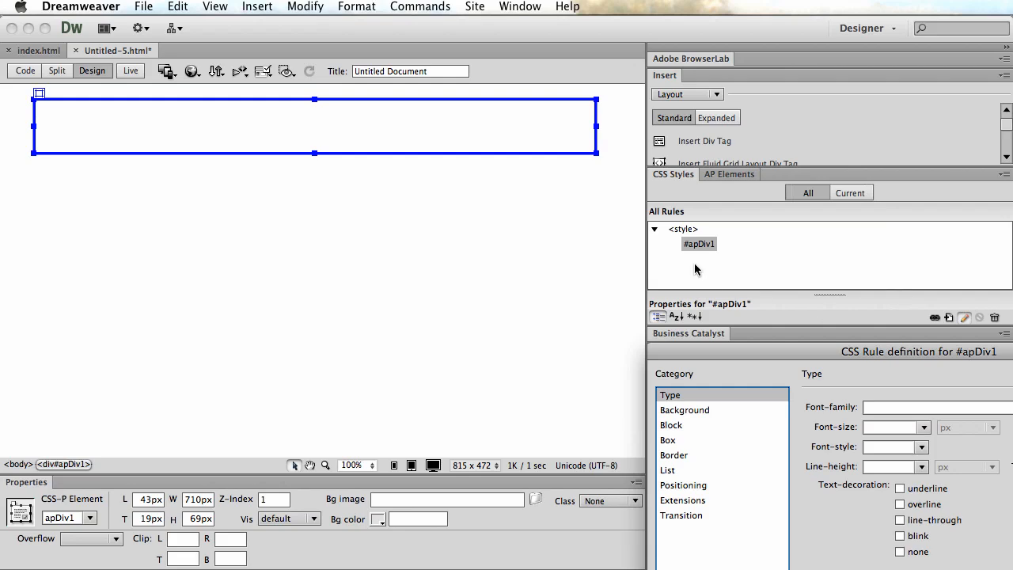
left_click_drag(899, 354, 430, 277)
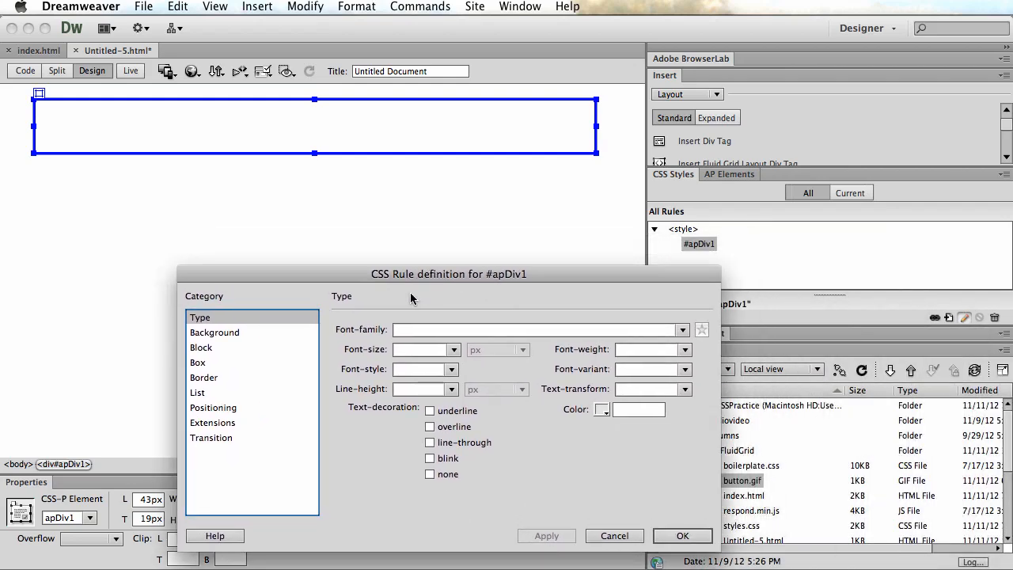
left_click(203, 365)
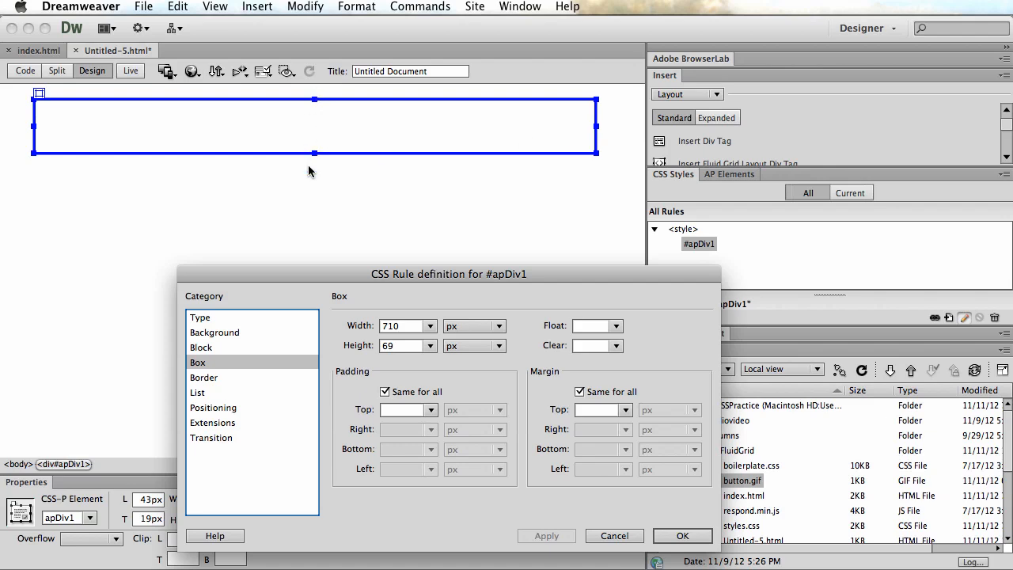
left_click(210, 335)
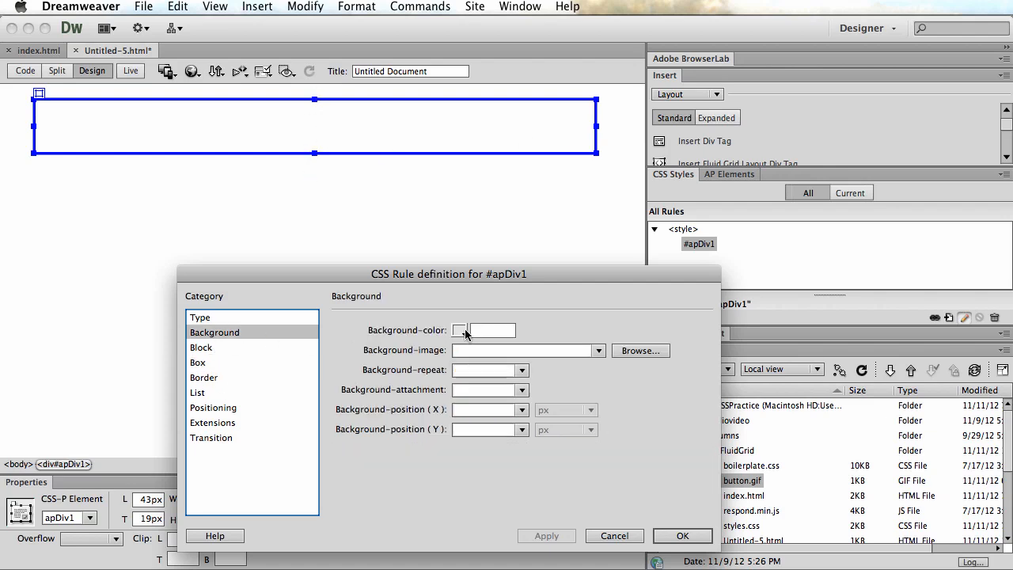
left_click(462, 332)
left_click(481, 344)
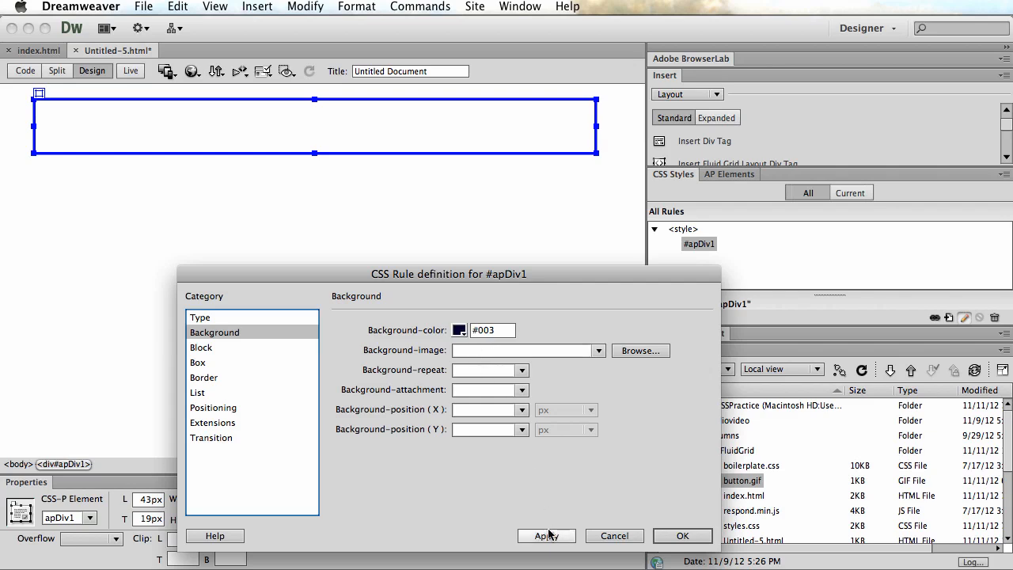
left_click(547, 536)
left_click(680, 536)
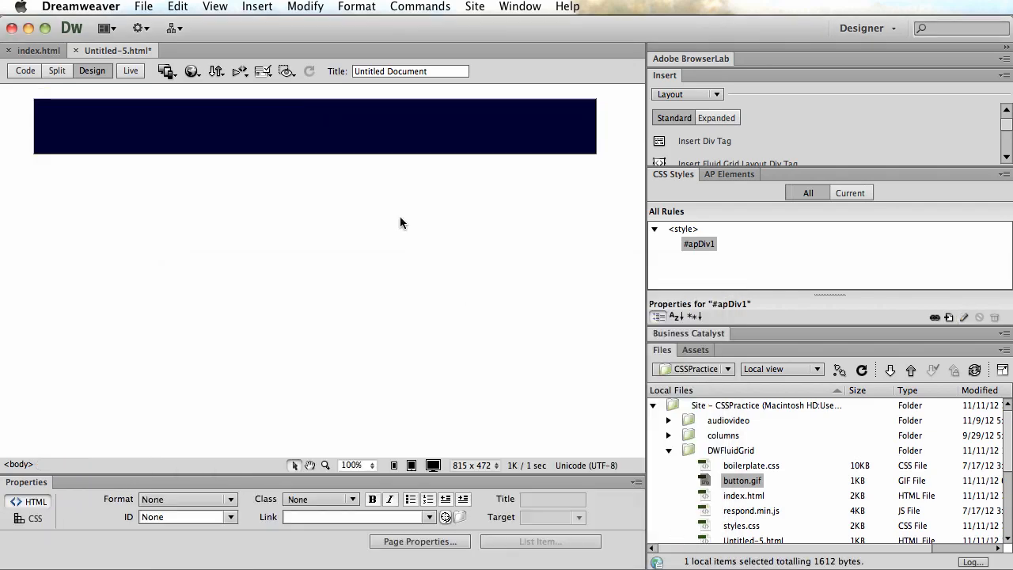
Insert a second AP Div and move it against the lower edge of the dark blue banner
left_click(335, 143)
left_click(315, 244)
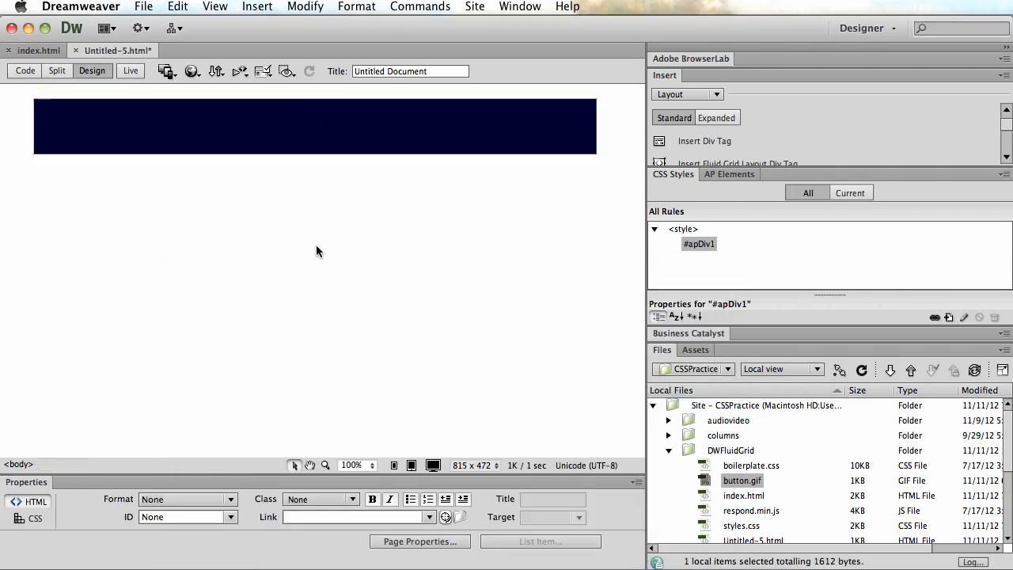
left_click(254, 6)
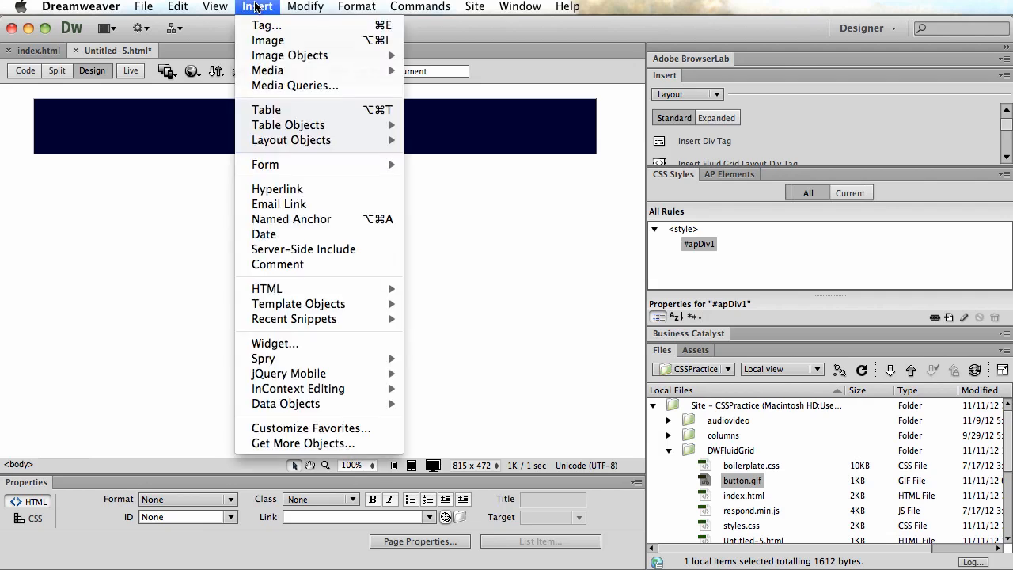
mouse_move(294, 140)
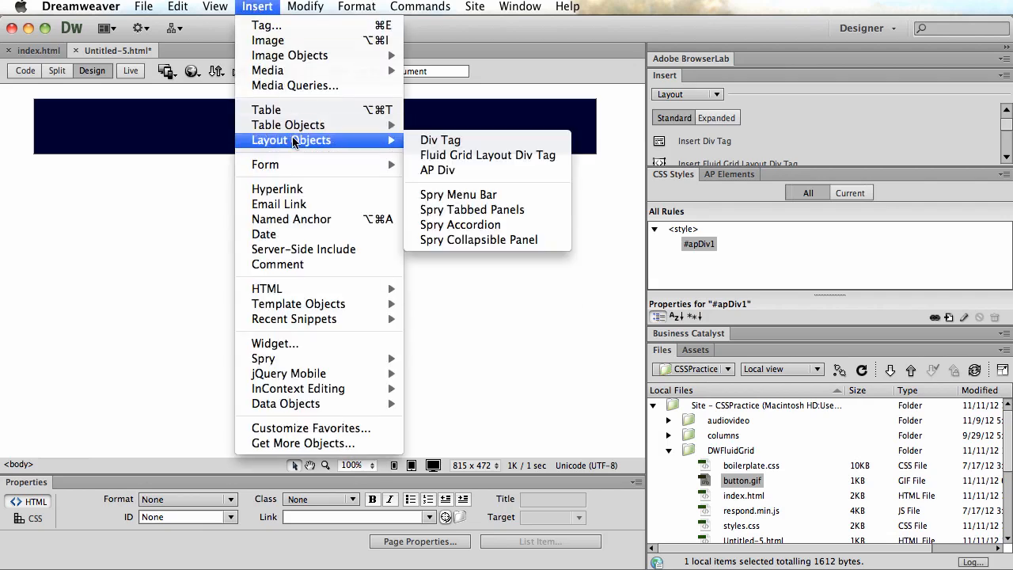
left_click(454, 171)
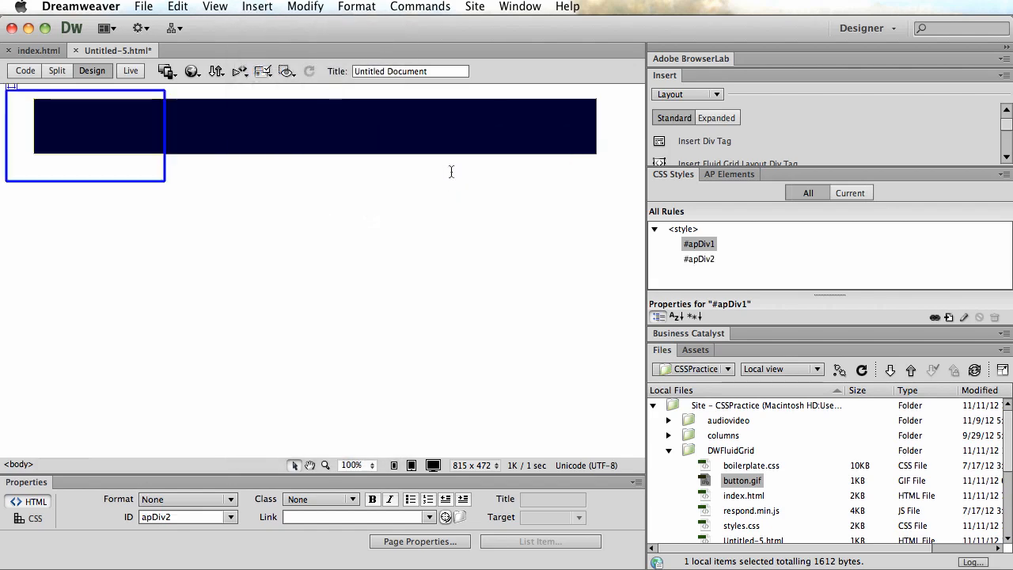
mouse_move(10, 86)
left_mouse_down()
mouse_move(102, 151)
mouse_move(150, 149)
mouse_move(11, 113)
mouse_move(3, 80)
left_mouse_up()
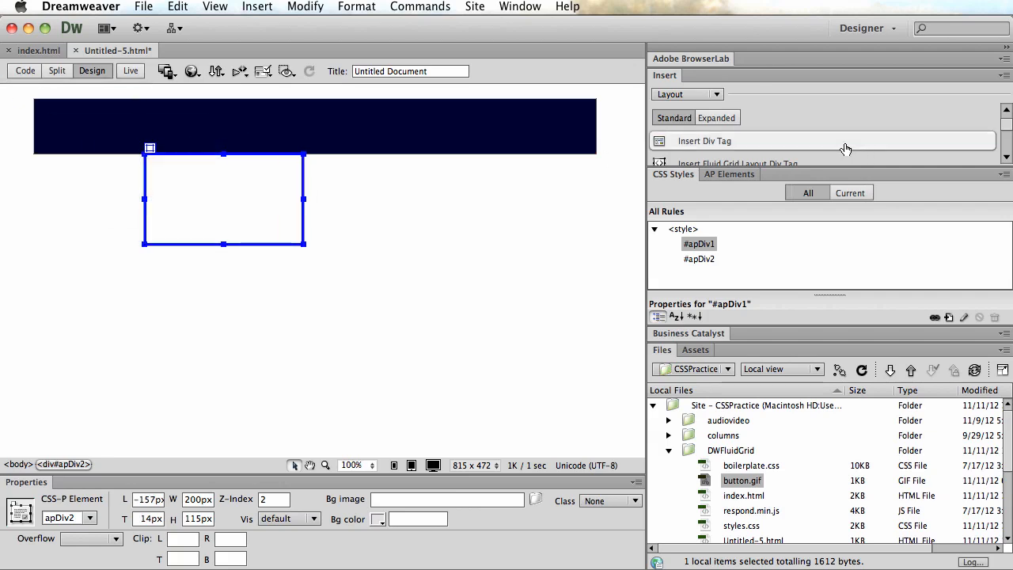
Turn off overlap prevention for AP elements and move apDiv2 over the banner's left end, about 21 px from the left and 8 px from the top
left_click(849, 194)
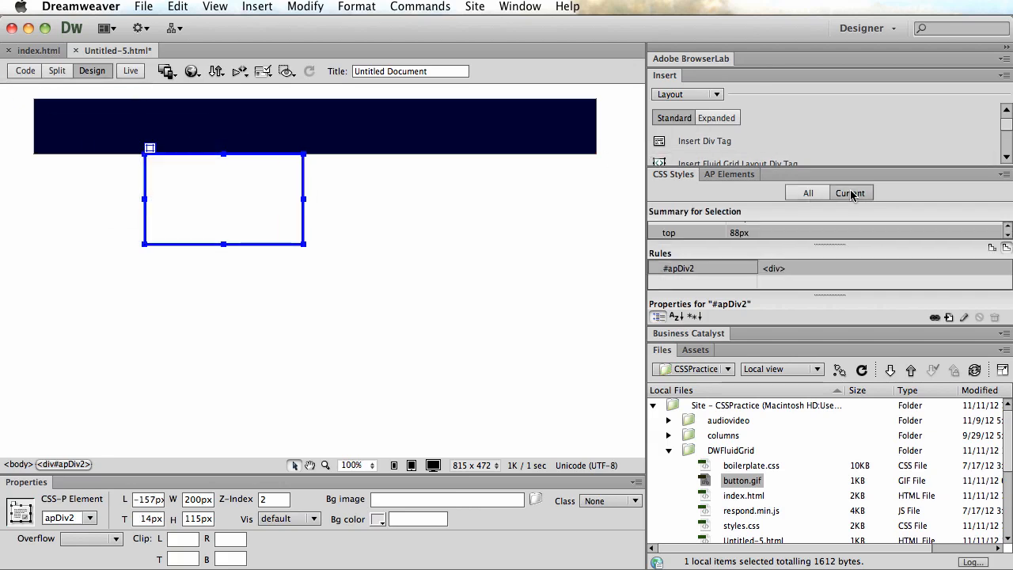
left_click(808, 193)
left_click(736, 176)
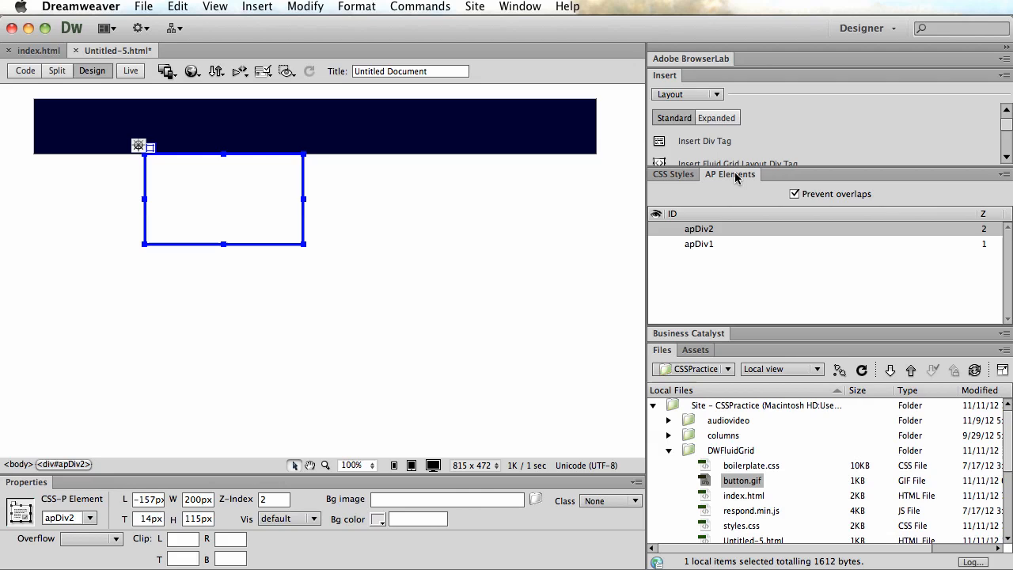
left_click(793, 194)
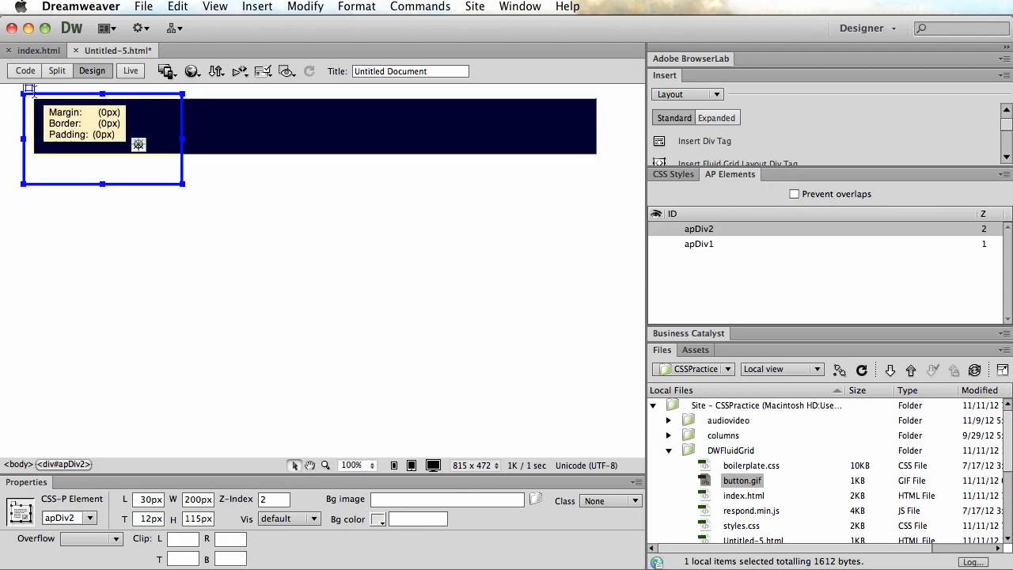
mouse_move(28, 87)
left_mouse_down()
mouse_move(20, 89)
mouse_move(56, 90)
mouse_move(30, 87)
mouse_move(142, 160)
mouse_move(23, 88)
left_mouse_up()
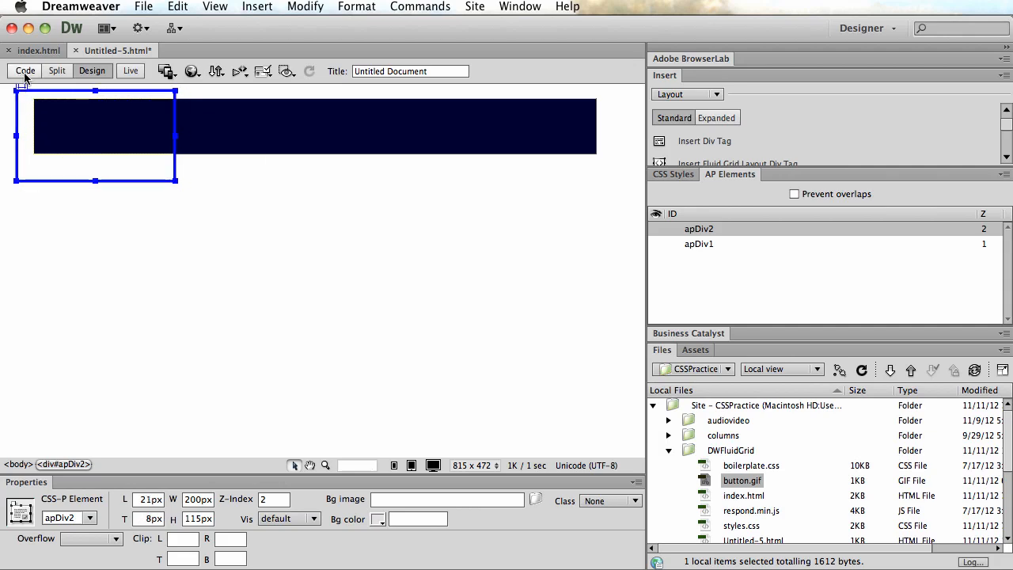
Check the #apDiv2 rule in the code and move apDiv2 below the banner, about 47 px from the left and 129 px from the top
left_click(26, 70)
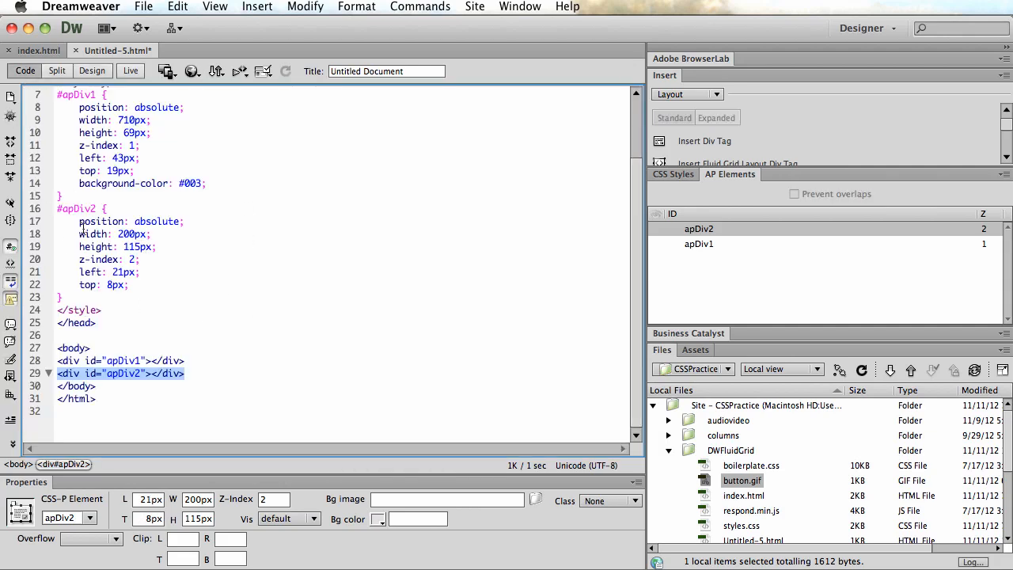
left_click(92, 71)
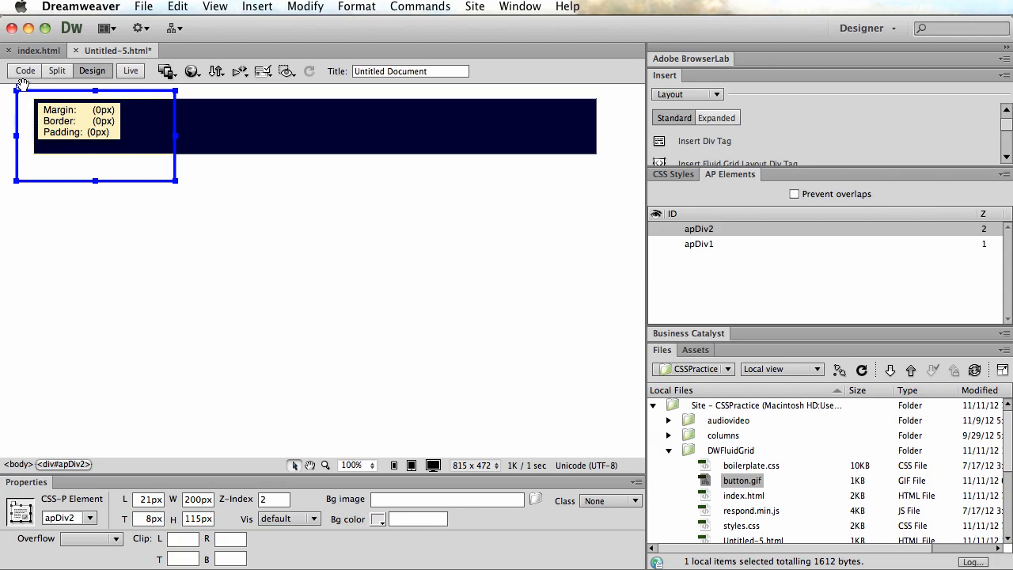
left_click_drag(23, 84, 45, 185)
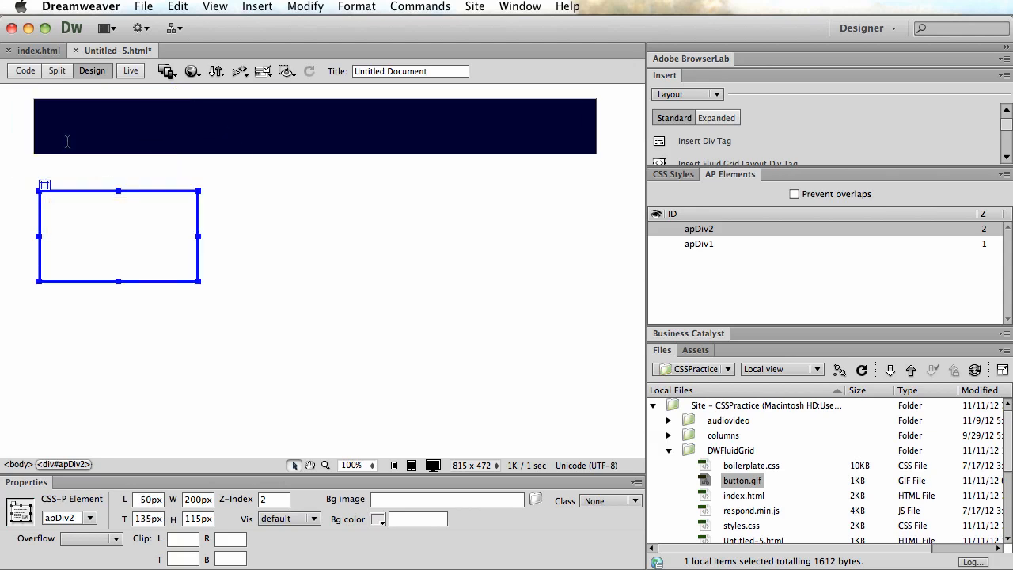
left_click(93, 117)
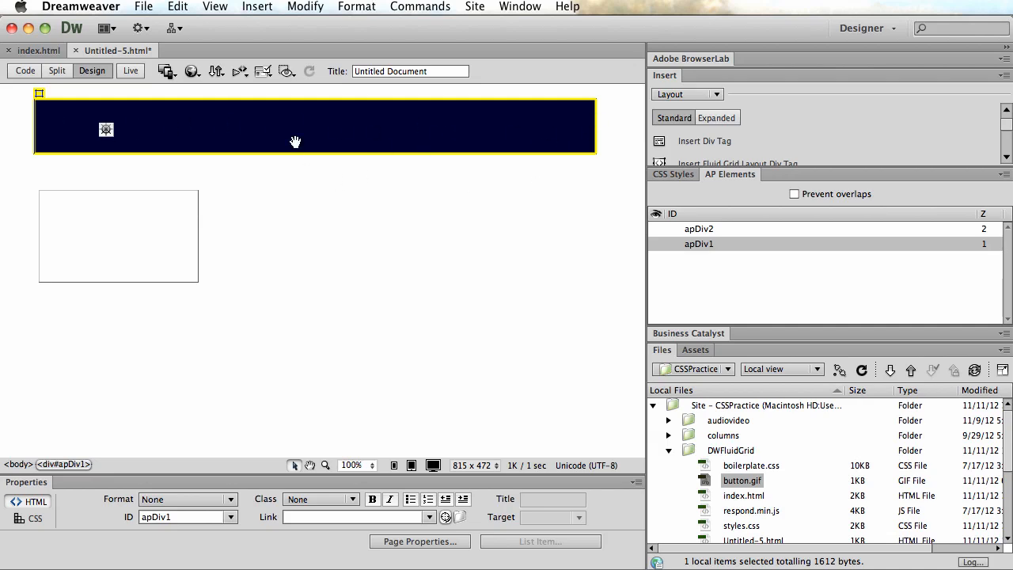
left_click(111, 228)
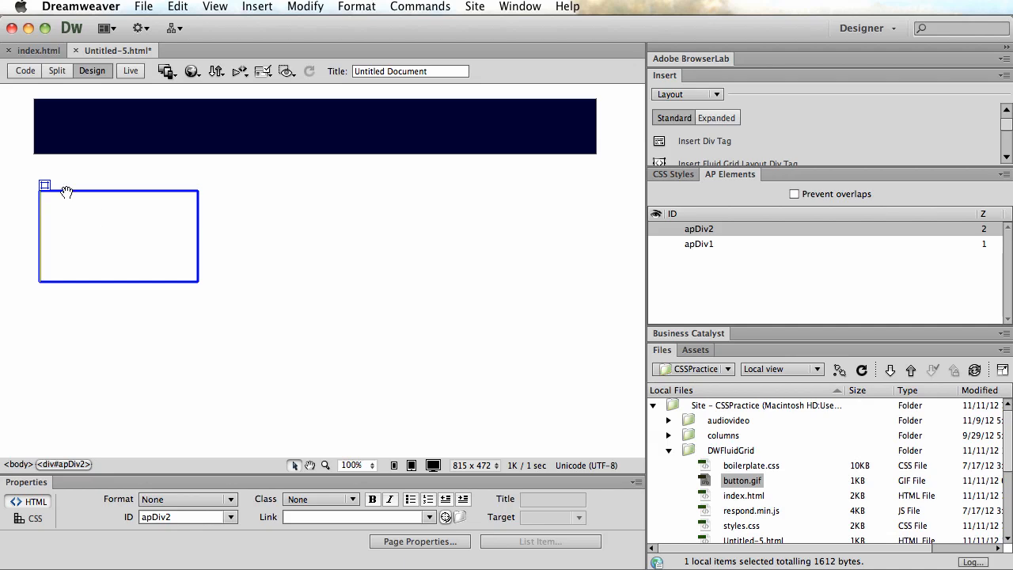
mouse_move(46, 186)
left_mouse_down()
mouse_move(44, 173)
mouse_move(39, 201)
left_mouse_up()
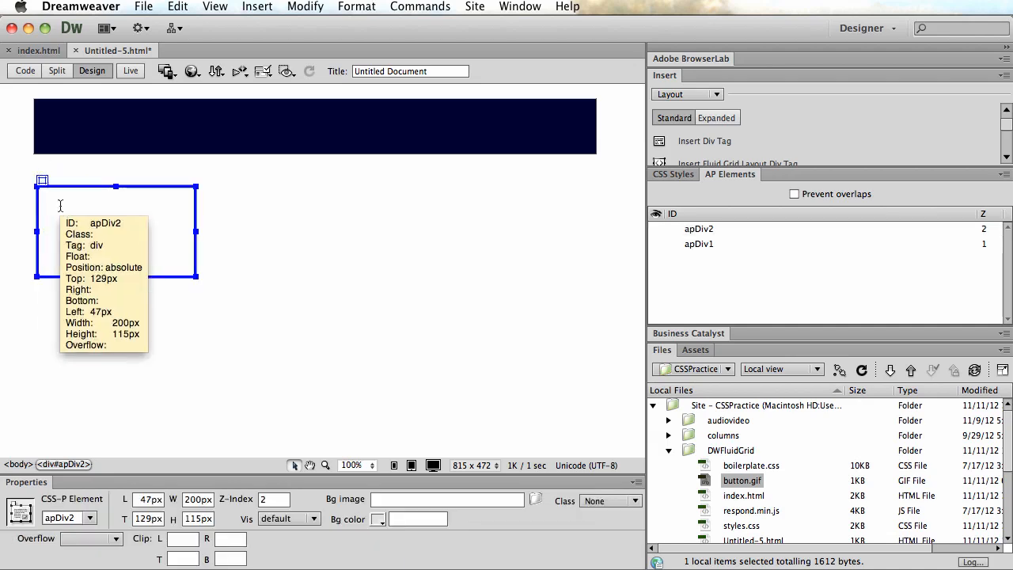
Turn on overlap prevention for the AP elements and select apDiv1 and apDiv2 in turn from the element list
left_click(691, 175)
left_click(727, 175)
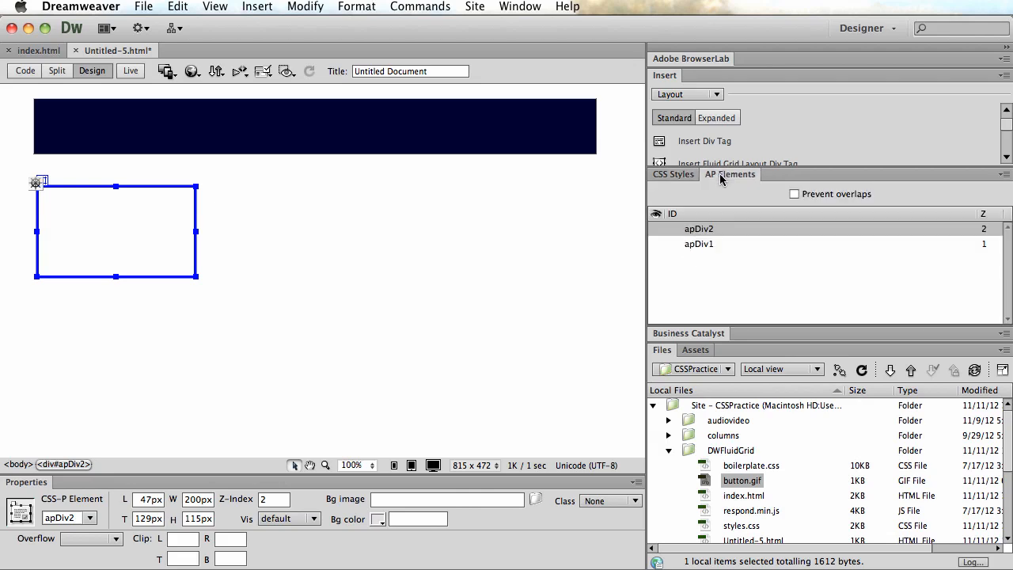
left_click(794, 194)
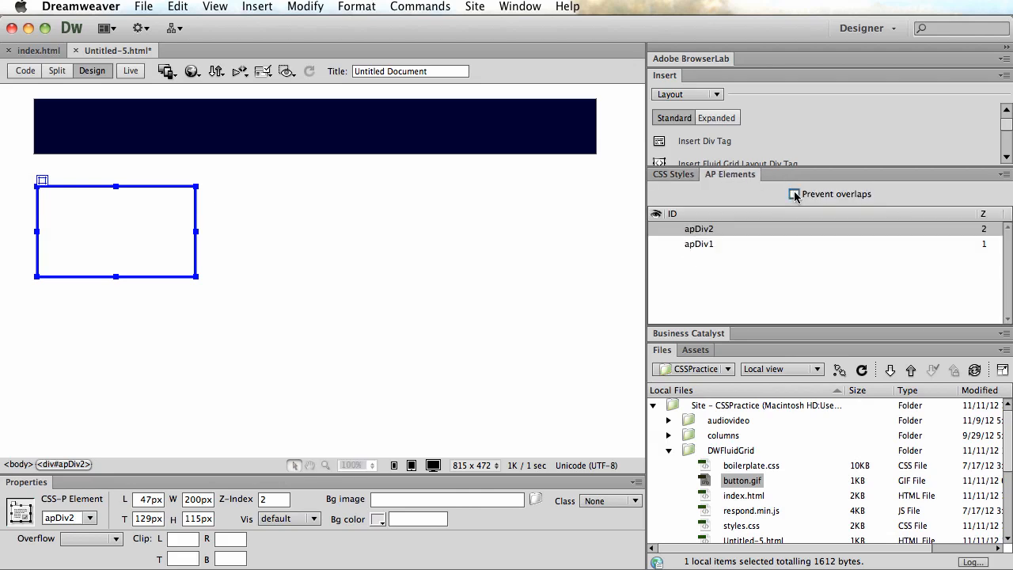
left_click(725, 246)
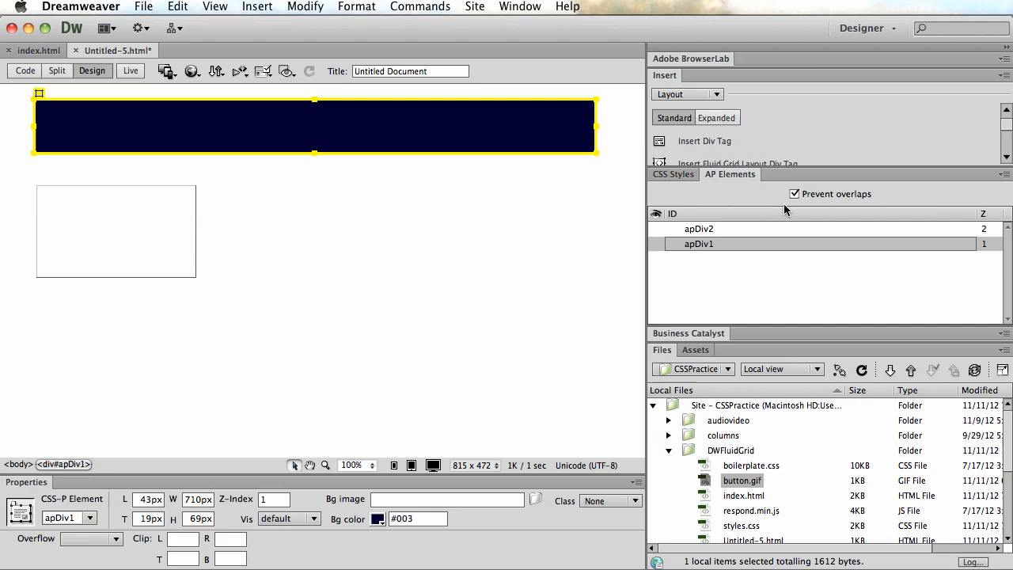
left_click(737, 231)
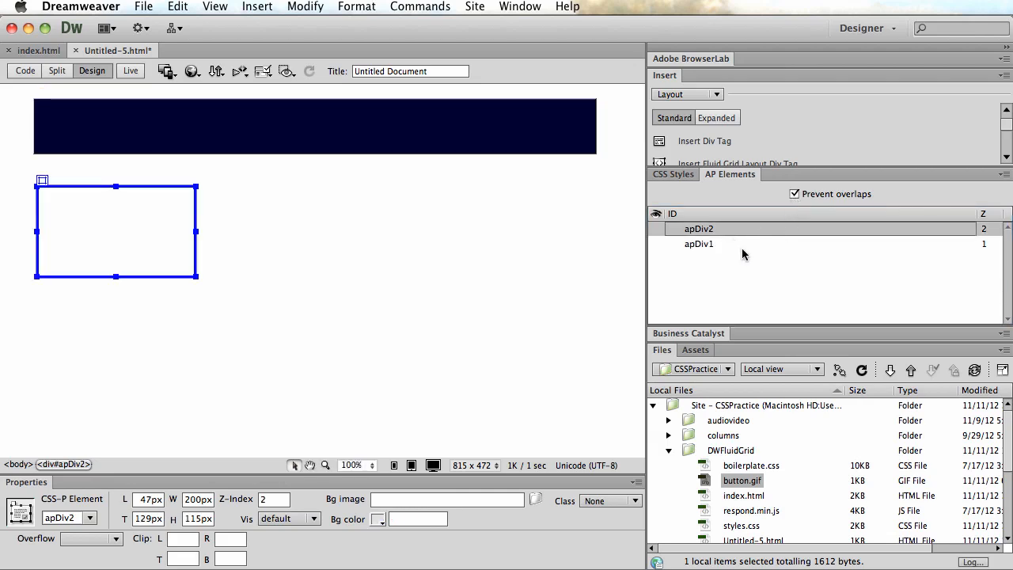
left_click(742, 245)
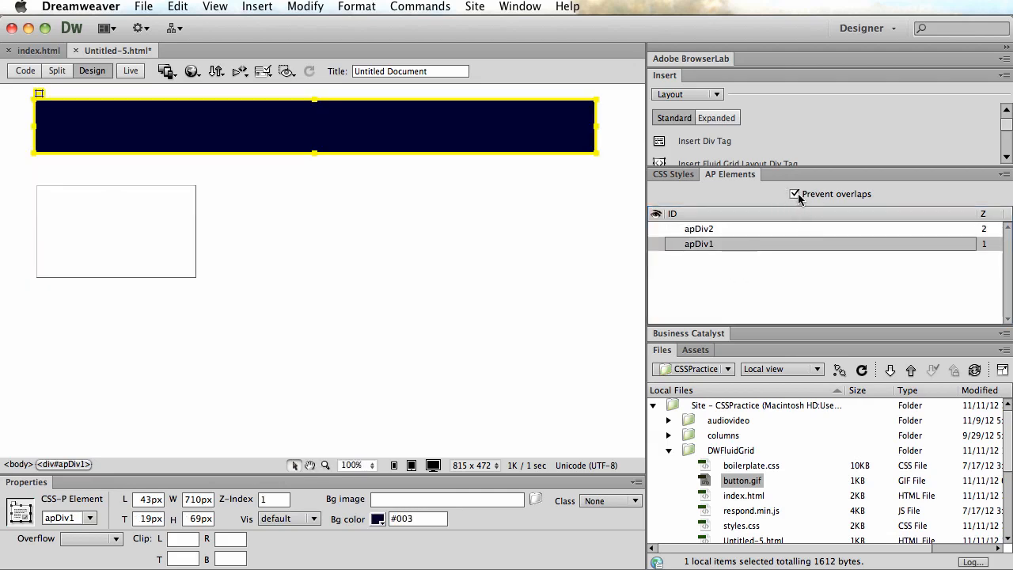
Move apDiv2 up against the banner's lower edge, aligned with the banner's left end, and reselect it
left_click(219, 217)
left_click(129, 192)
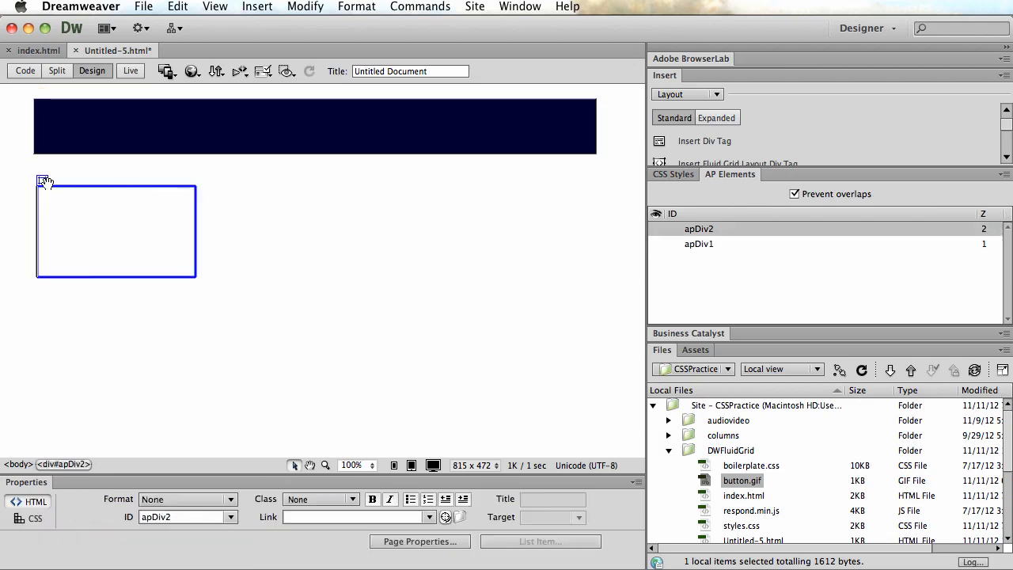
left_click_drag(45, 182, 39, 150)
left_click(330, 187)
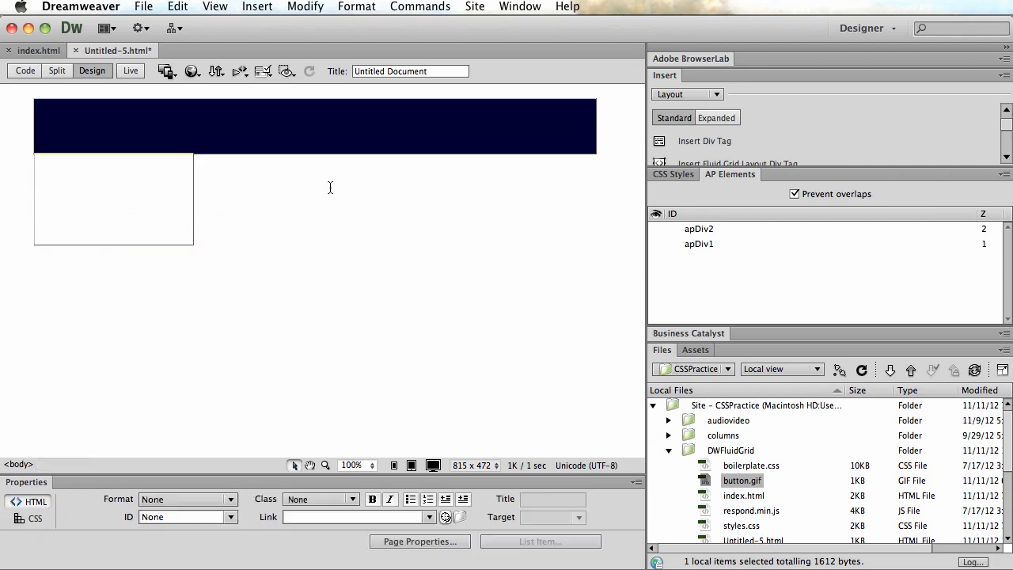
left_click(276, 132)
left_click(325, 203)
left_click(118, 213)
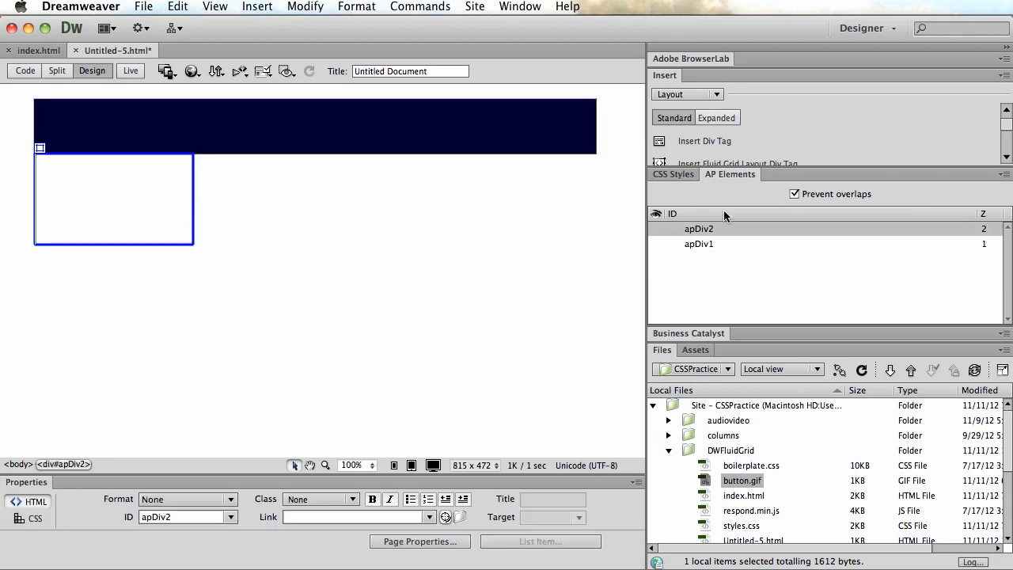
Edit the #apDiv2 CSS rule to add a solid, thick border in #000 on all sides
left_click(673, 174)
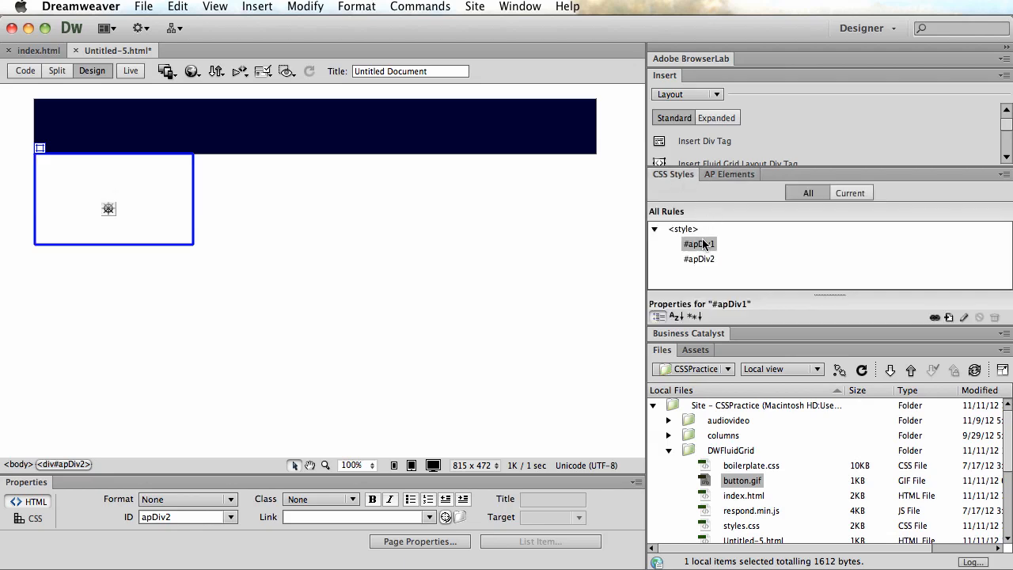
double_click(701, 259)
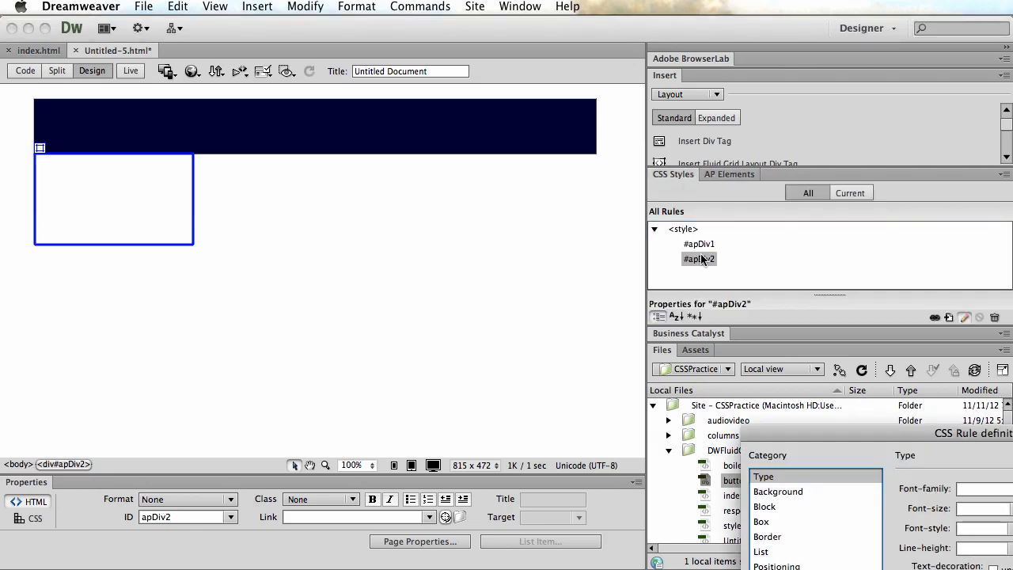
left_click(785, 537)
left_click_drag(930, 437, 595, 236)
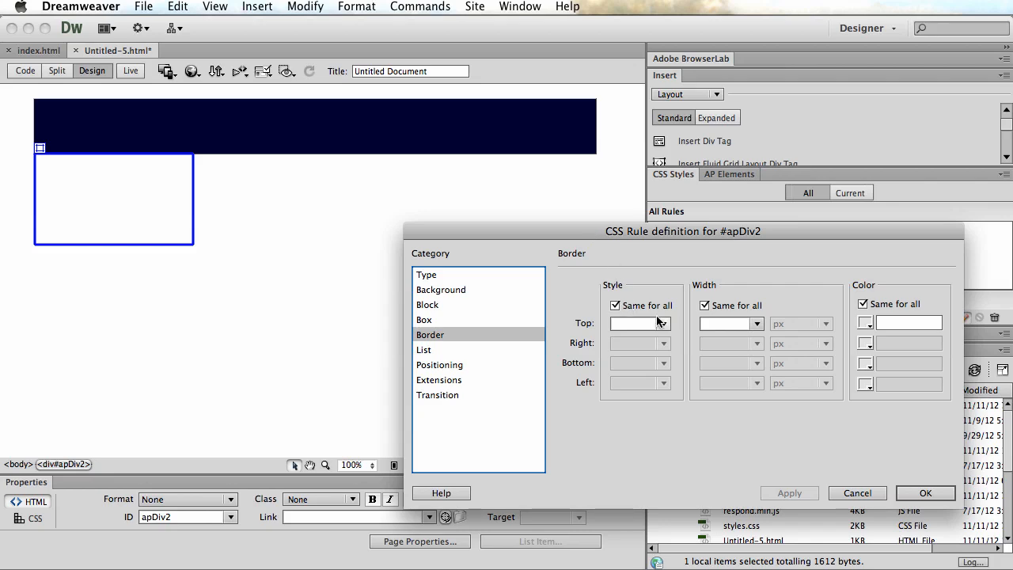
left_click(662, 323)
left_click(643, 393)
left_click(766, 307)
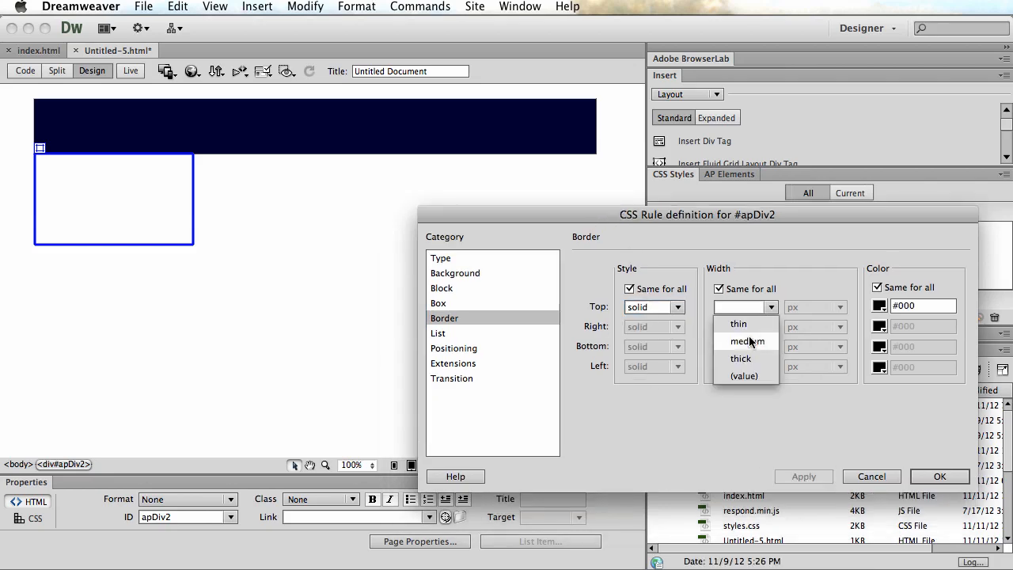
left_click(742, 358)
left_click(803, 475)
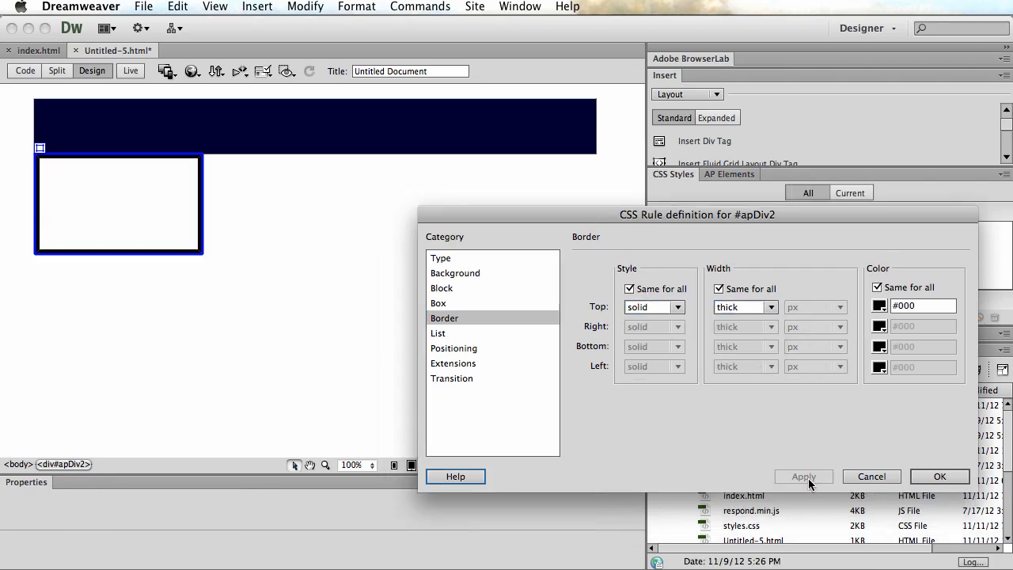
left_click(922, 476)
left_click(379, 321)
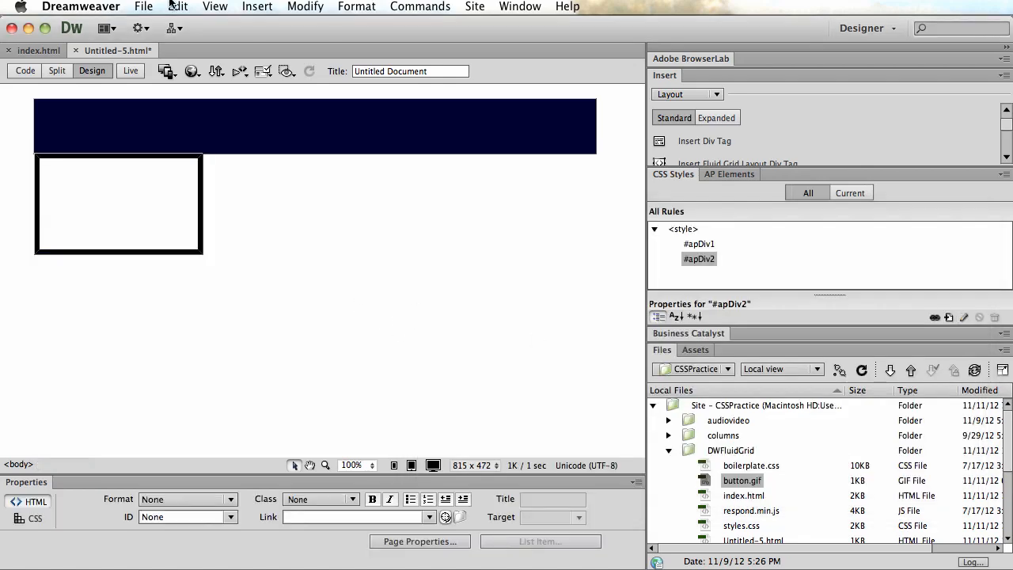
Preview the page in Safari
left_click(144, 7)
mouse_move(303, 334)
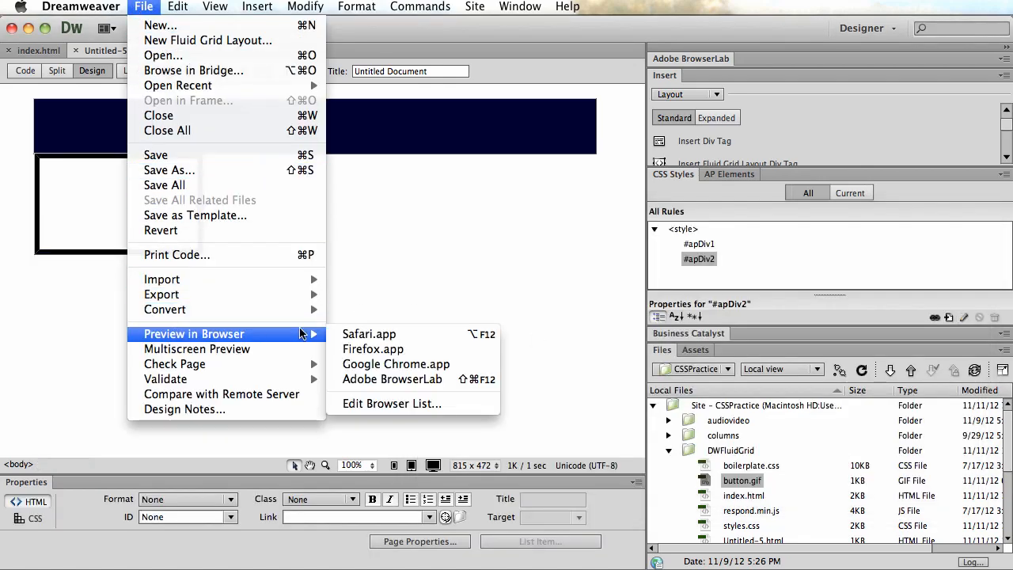
left_click(369, 333)
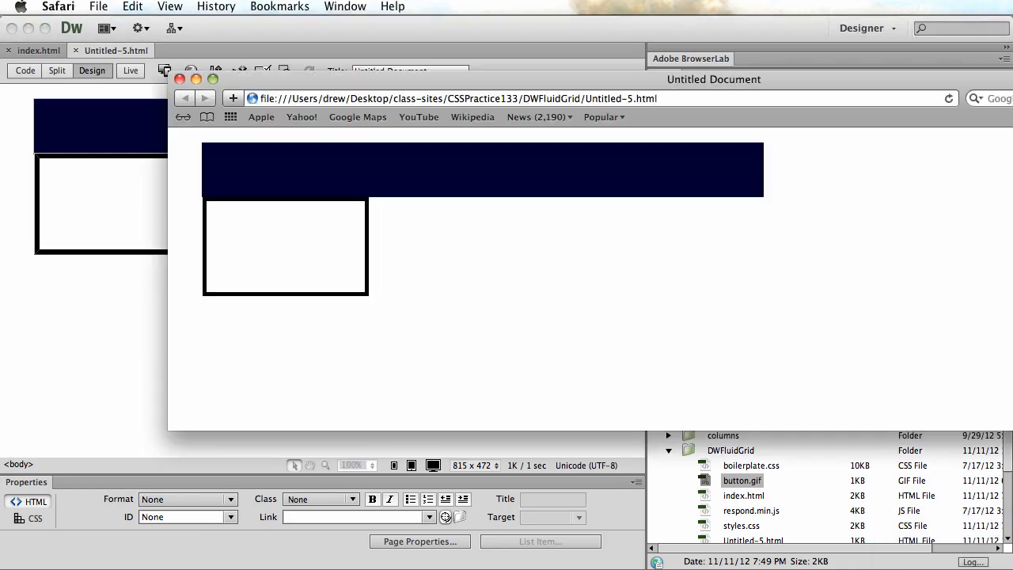
Reposition the browser window and resize it smaller and larger to examine how the absolutely positioned divs respond
left_click(1011, 389)
left_click_drag(1012, 427, 902, 458)
left_click_drag(740, 79, 571, 14)
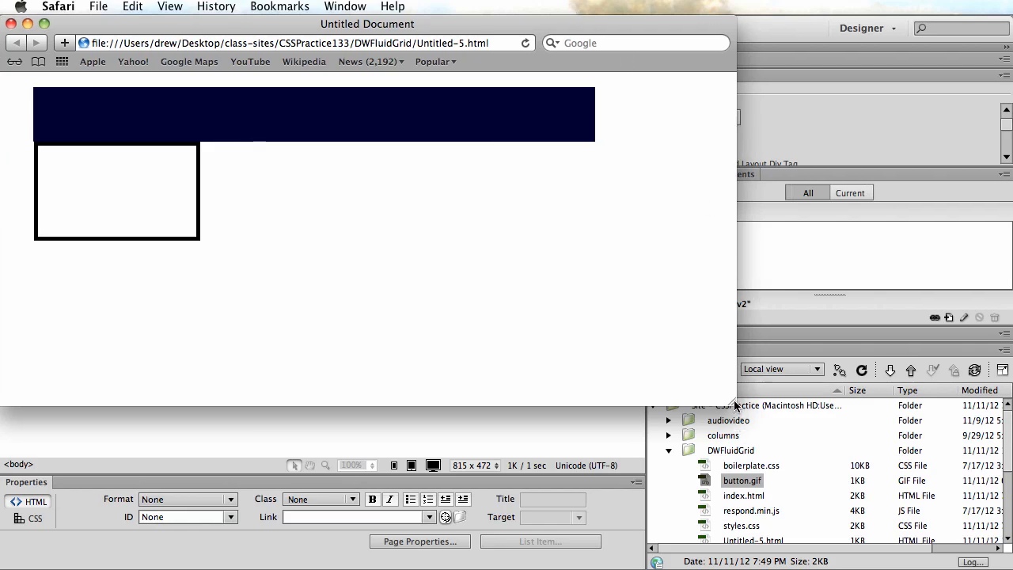
left_click_drag(734, 405, 1008, 565)
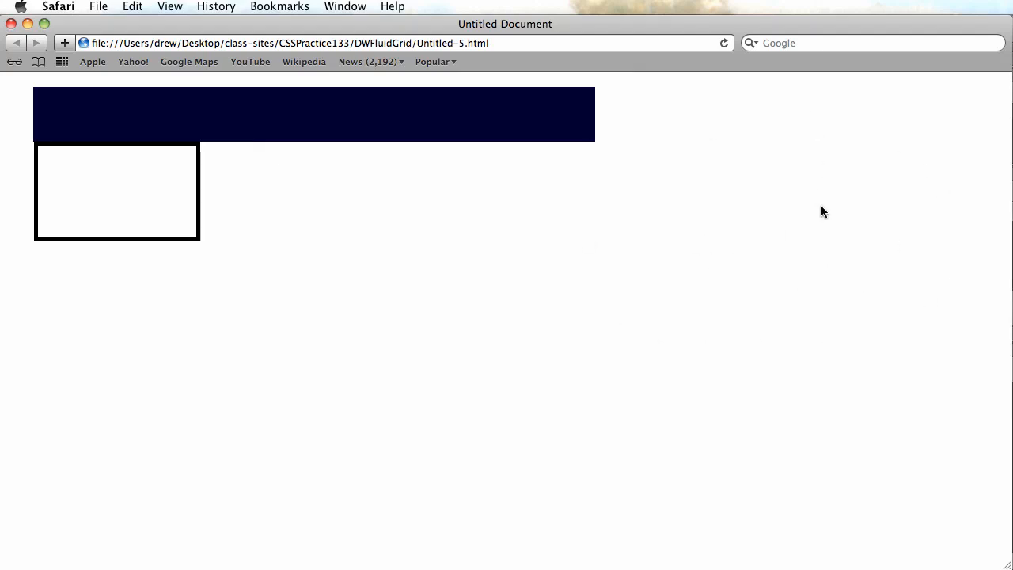
left_click_drag(1008, 565, 574, 236)
left_click_drag(636, 253, 1001, 565)
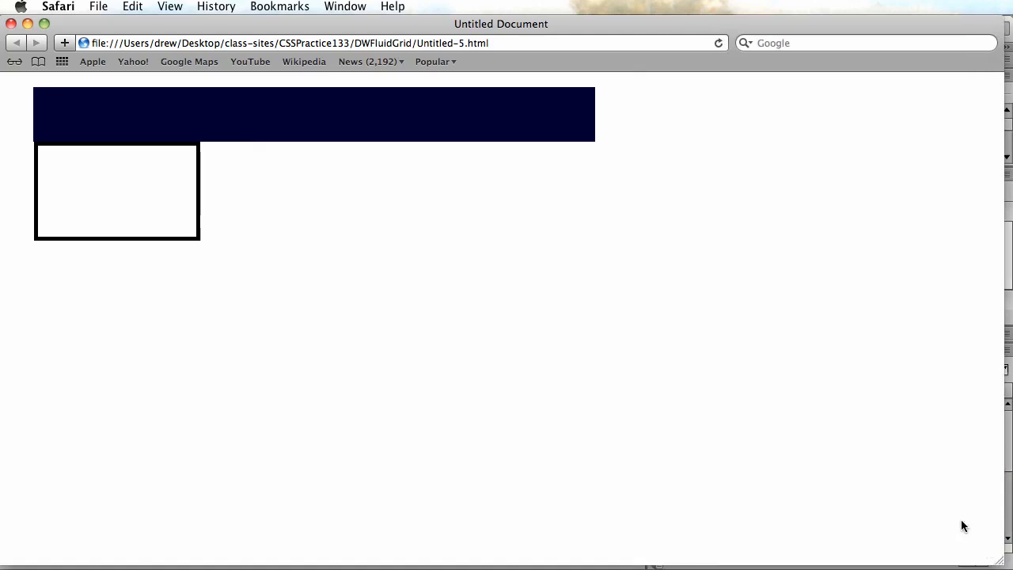
Switch back to Dreamweaver and nudge apDiv2 to about 44 px from the left and 88 px from the top
key("super+h")
left_click(211, 190)
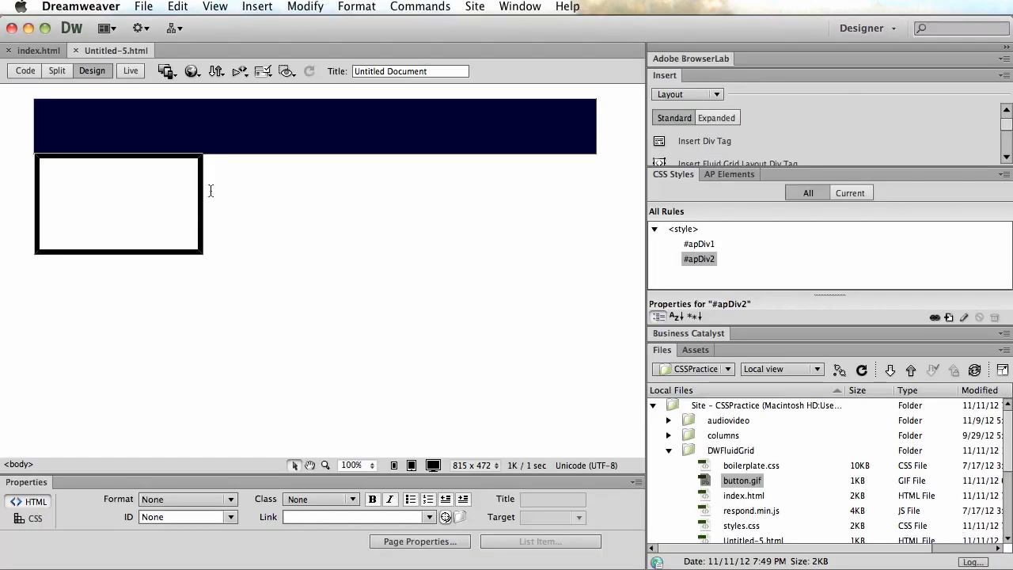
left_click(188, 189)
mouse_move(40, 148)
left_mouse_down()
mouse_move(43, 176)
mouse_move(39, 146)
left_mouse_up()
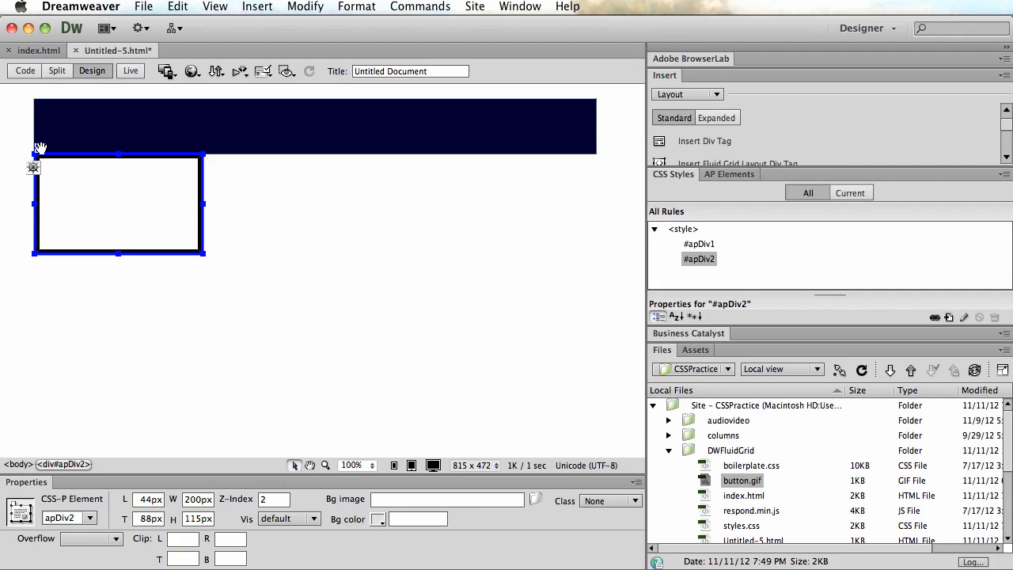
left_click(316, 219)
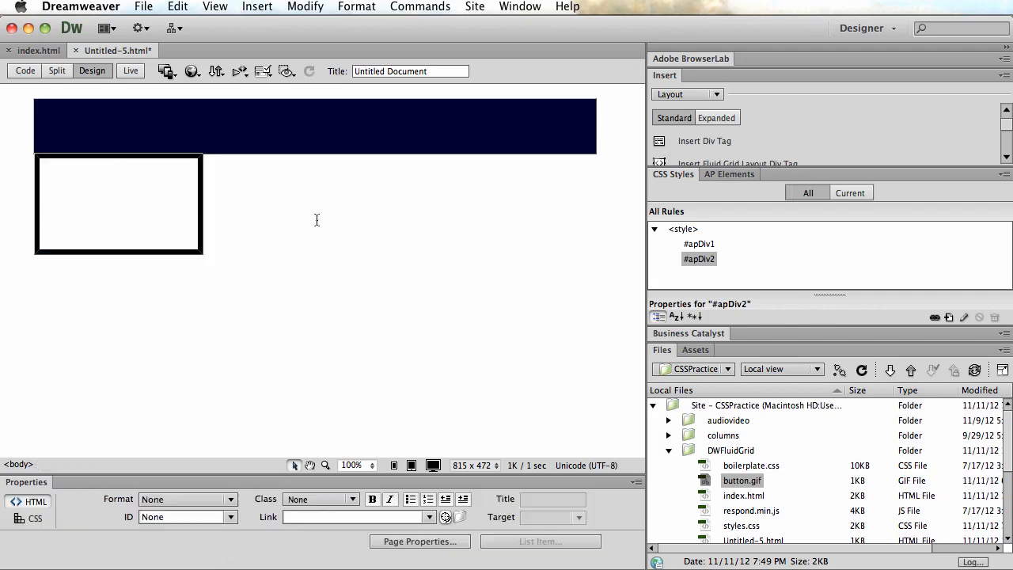